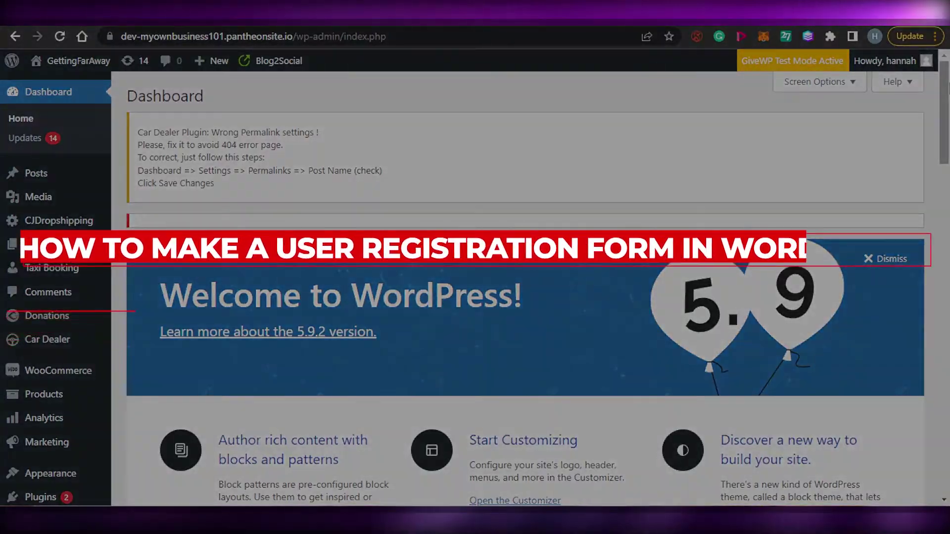
- Go to the Plugins > Add New page in the WordPress admin
{"action": "scroll", "coordinate": [947, 177], "scroll_direction": "down", "scroll_amount": 5}
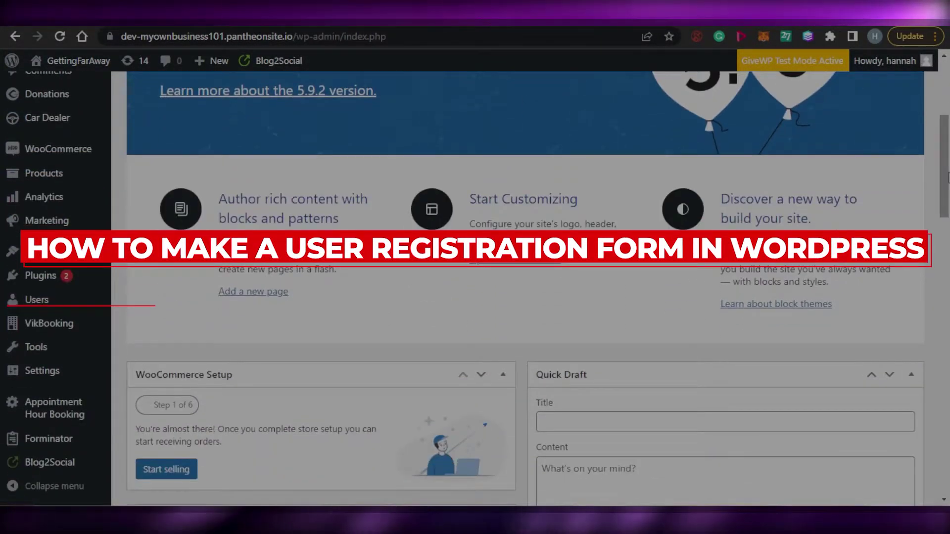
{"action": "scroll", "coordinate": [948, 177], "scroll_direction": "down", "scroll_amount": 6}
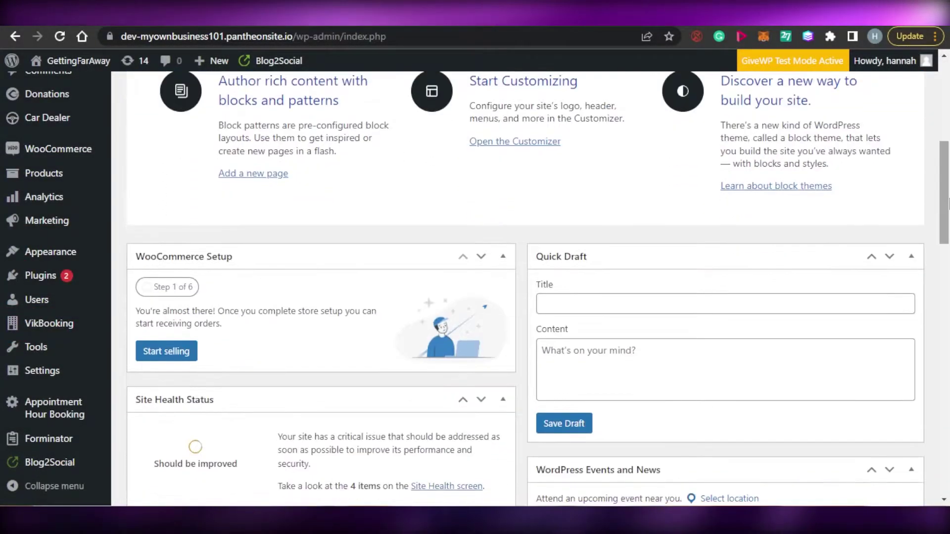
{"action": "scroll", "coordinate": [948, 221], "scroll_direction": "up", "scroll_amount": 10}
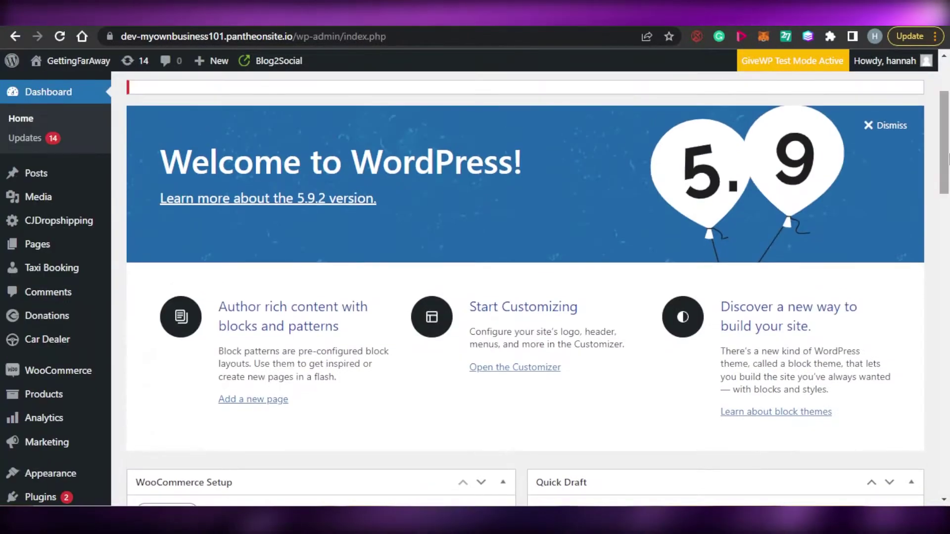
{"action": "scroll", "coordinate": [948, 257], "scroll_direction": "down", "scroll_amount": 12}
{"action": "left_click_drag", "start_coordinate": [948, 296], "coordinate": [948, 163]}
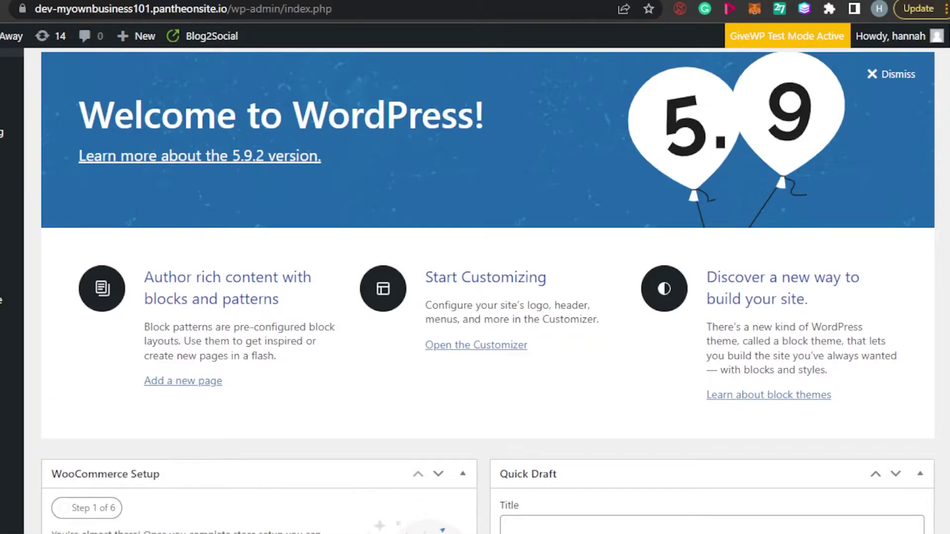
{"action": "scroll", "coordinate": [487, 247], "scroll_direction": "up", "scroll_amount": 3}
{"action": "scroll", "coordinate": [487, 290], "scroll_direction": "down", "scroll_amount": 12}
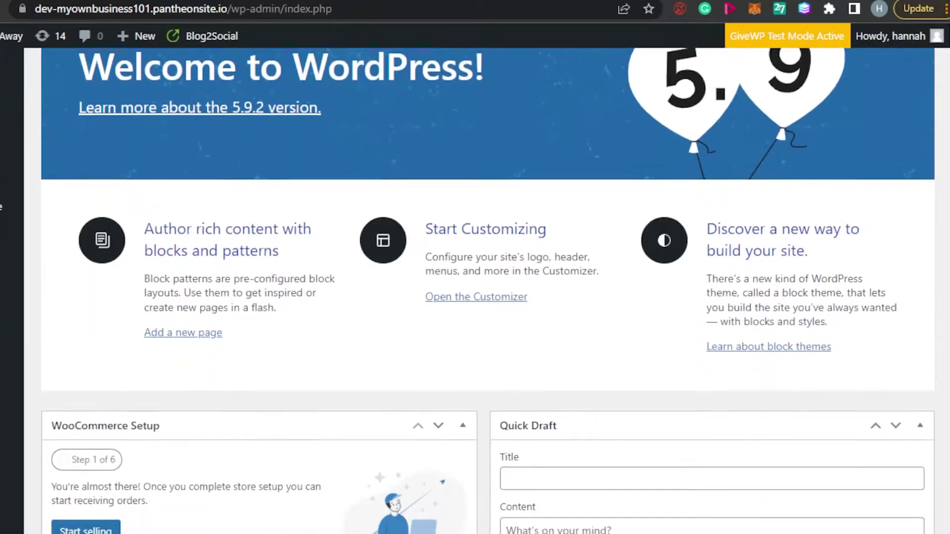
{"action": "scroll", "coordinate": [487, 291], "scroll_direction": "up", "scroll_amount": 8}
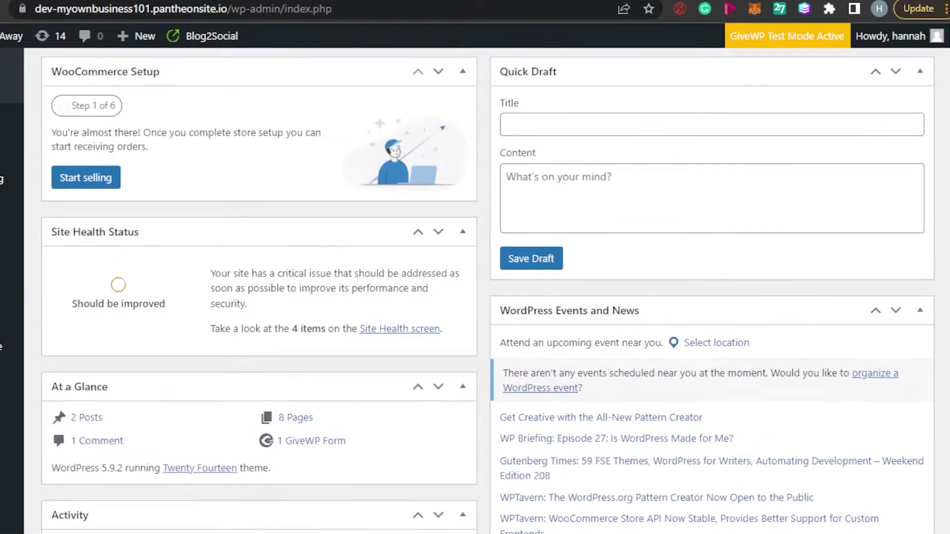
{"action": "scroll", "coordinate": [488, 291], "scroll_direction": "down", "scroll_amount": 4}
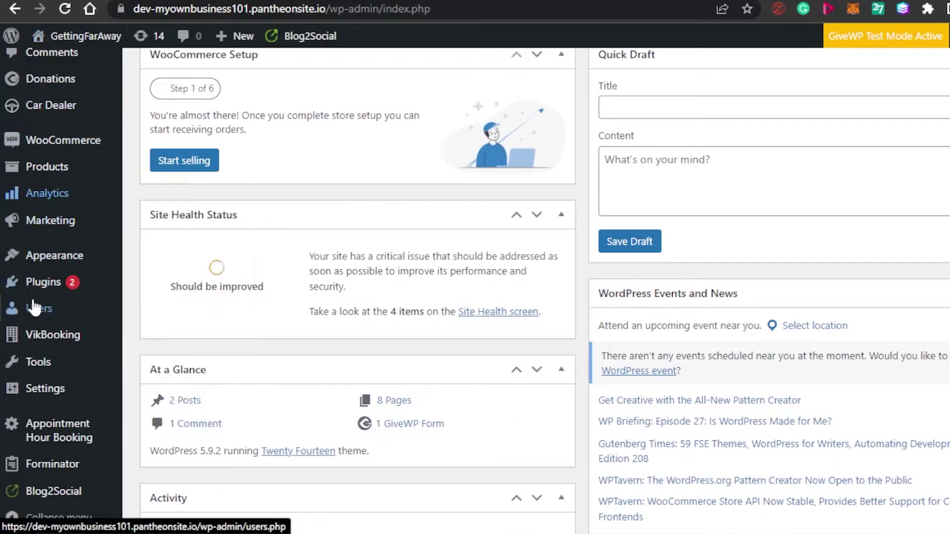
{"action": "mouse_move", "coordinate": [35, 280]}
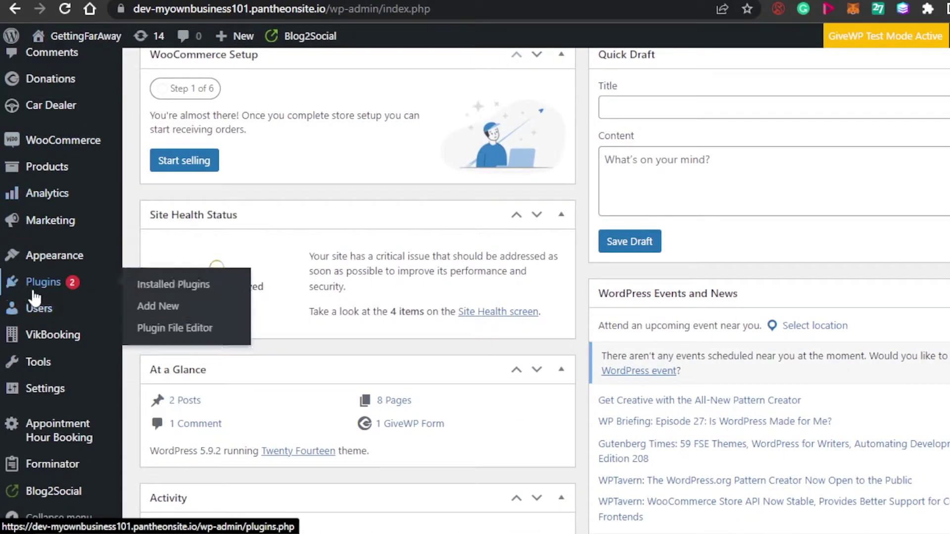
{"action": "left_click", "coordinate": [170, 303]}
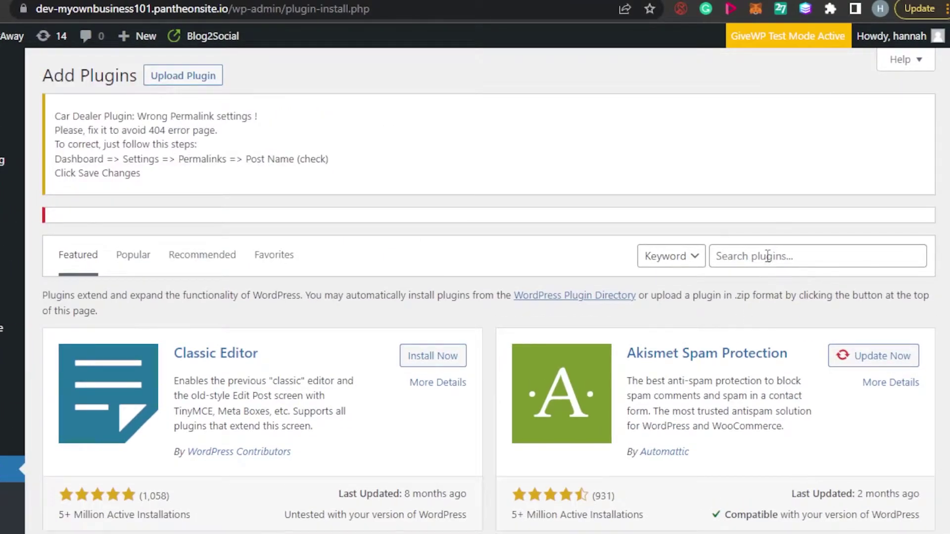
- Search plugins for 'forminator' and confirm the Forminator result shows Active
{"action": "left_click", "coordinate": [768, 257]}
{"action": "type", "text": "forminator"}
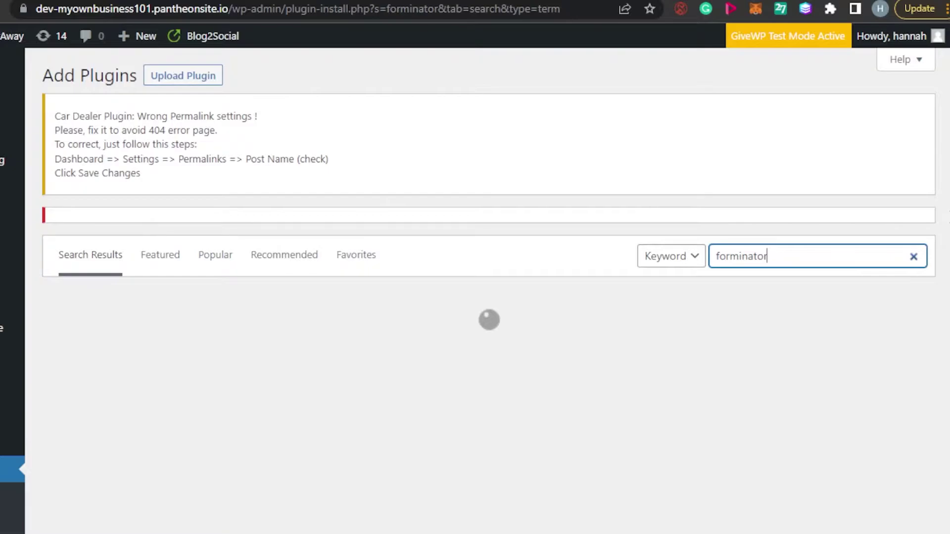
{"action": "scroll", "coordinate": [310, 142], "scroll_direction": "down", "scroll_amount": 3}
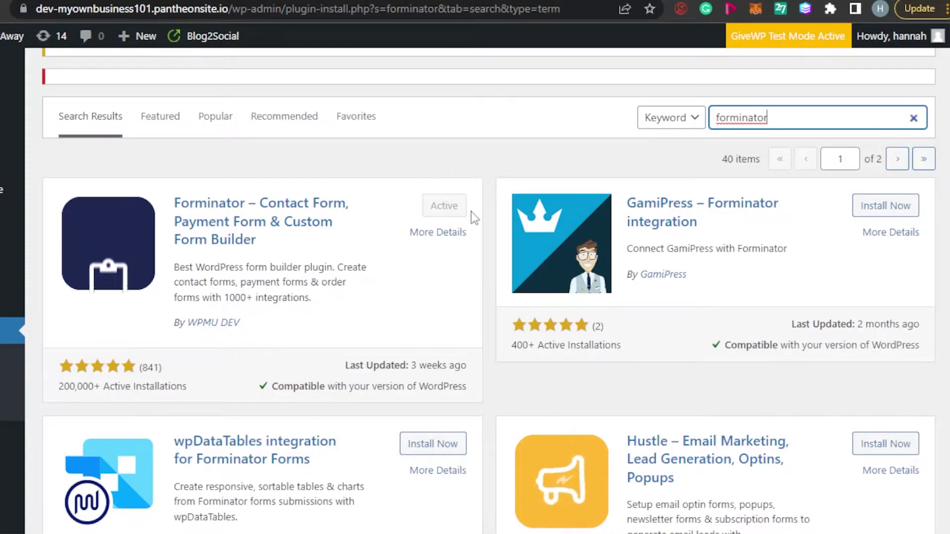
{"action": "scroll", "coordinate": [471, 212], "scroll_direction": "down", "scroll_amount": 5}
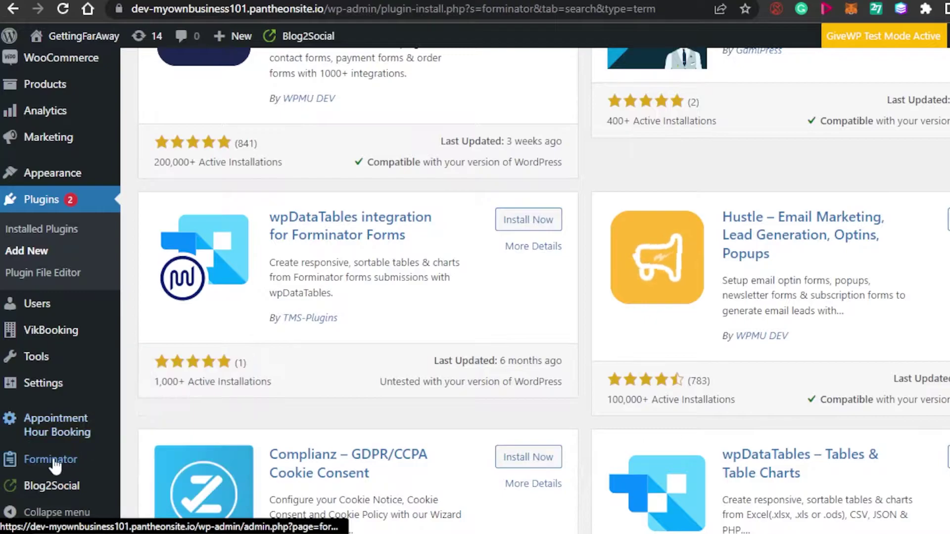
{"action": "mouse_move", "coordinate": [30, 460]}
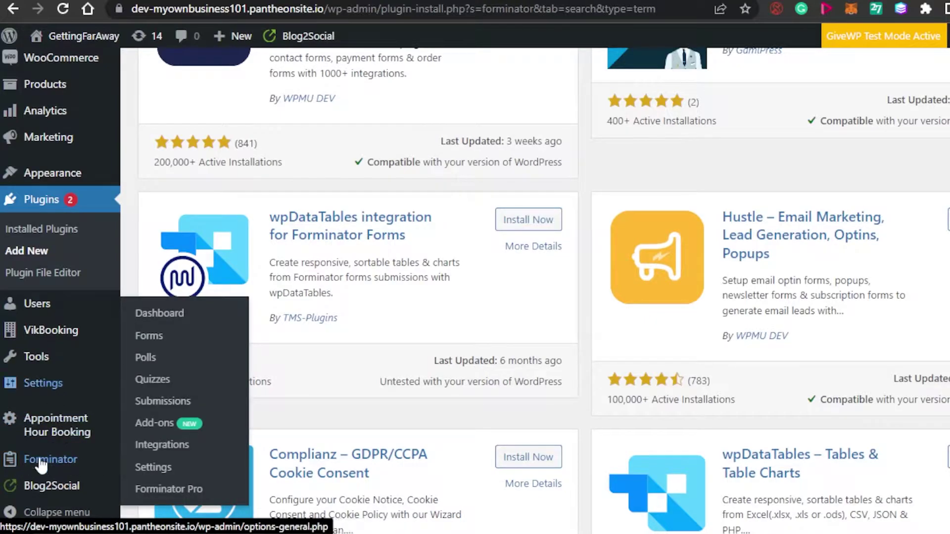
- Open the Forminator dashboard and view the Forms panel with Test Form and Payment form test
{"action": "left_click", "coordinate": [39, 460]}
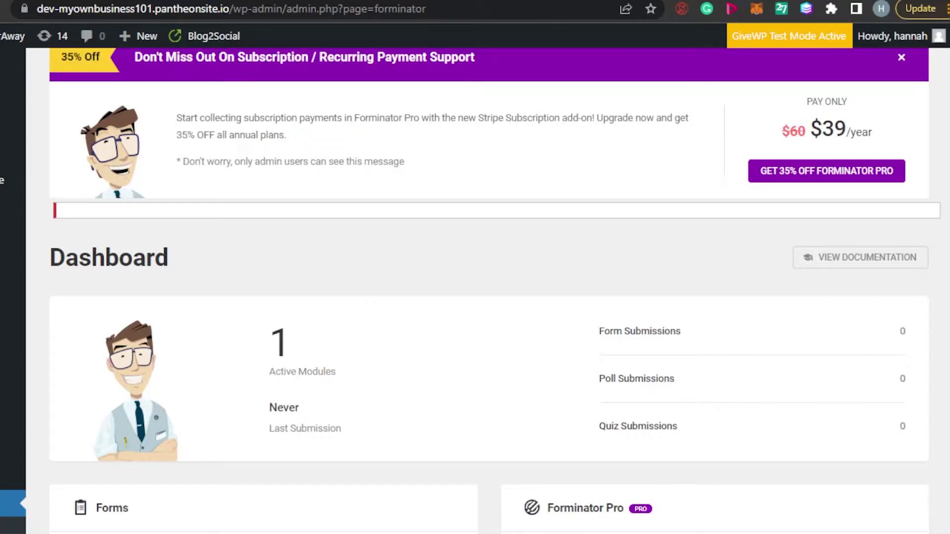
{"action": "scroll", "coordinate": [475, 291], "scroll_direction": "down", "scroll_amount": 9}
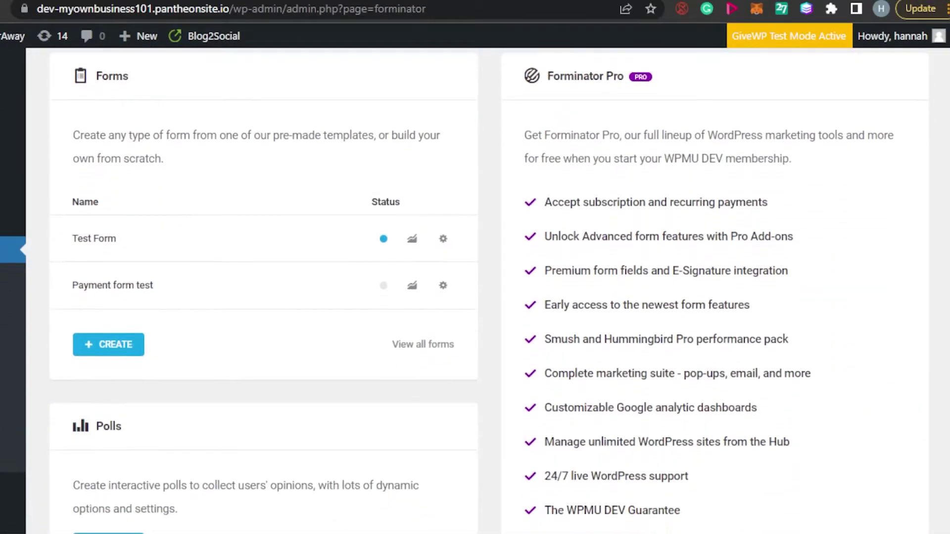
{"action": "scroll", "coordinate": [475, 292], "scroll_direction": "up", "scroll_amount": 5}
{"action": "scroll", "coordinate": [475, 291], "scroll_direction": "down", "scroll_amount": 9}
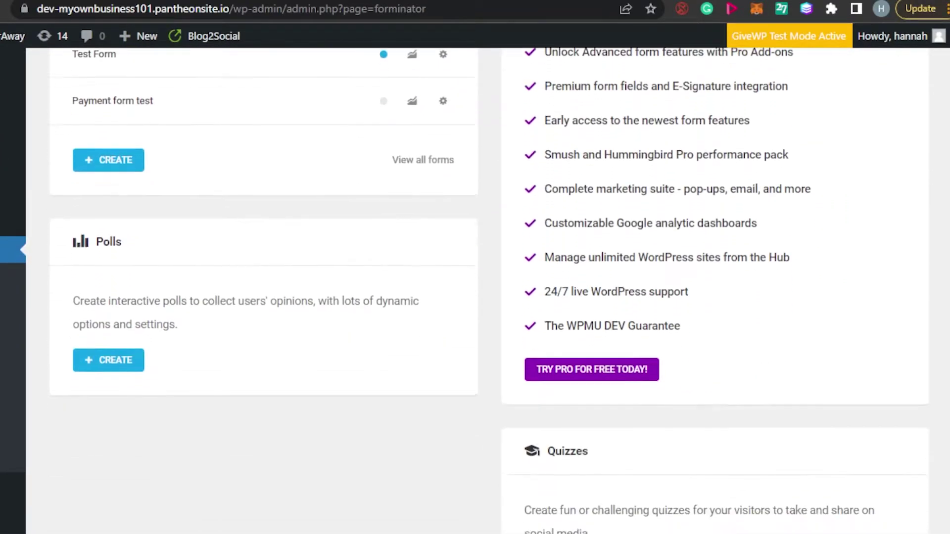
{"action": "scroll", "coordinate": [475, 291], "scroll_direction": "down", "scroll_amount": 3}
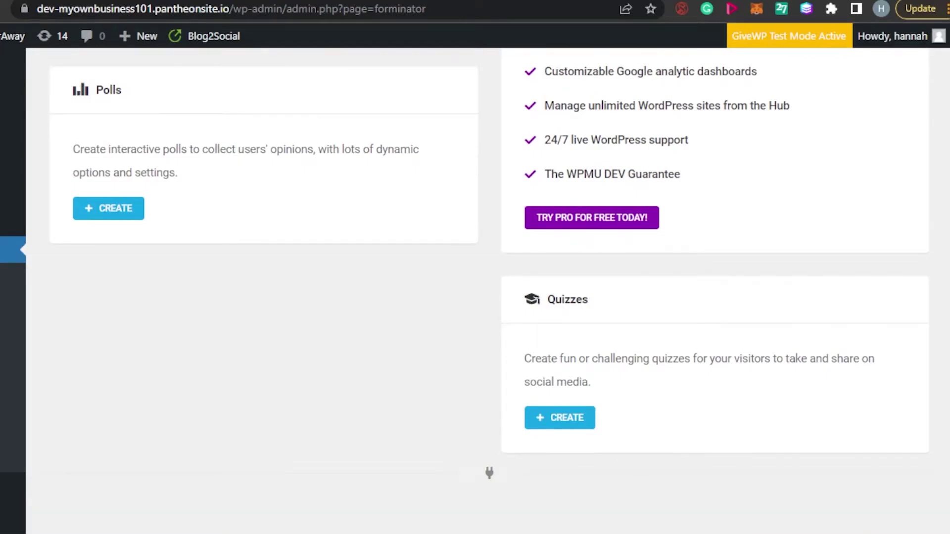
{"action": "scroll", "coordinate": [475, 292], "scroll_direction": "up", "scroll_amount": 10}
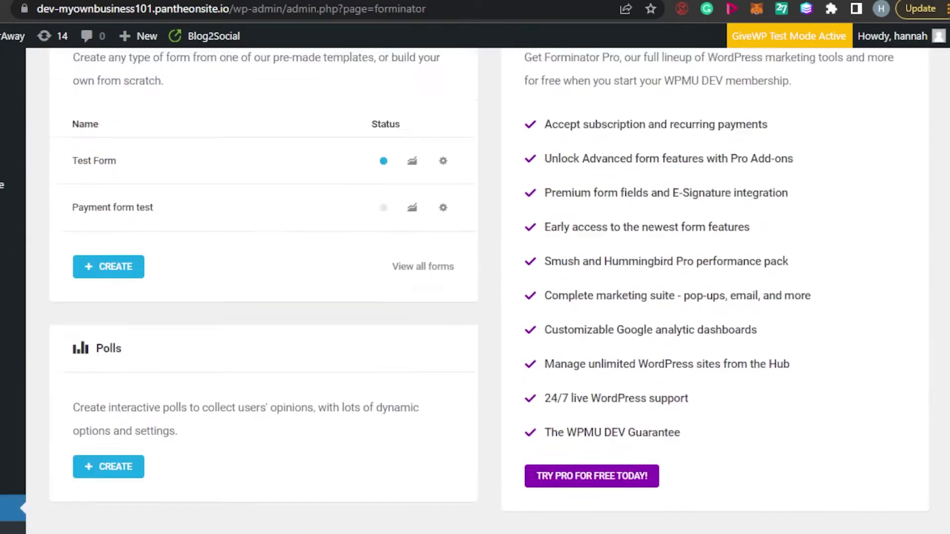
{"action": "scroll", "coordinate": [475, 292], "scroll_direction": "down", "scroll_amount": 4}
{"action": "scroll", "coordinate": [475, 291], "scroll_direction": "up", "scroll_amount": 2}
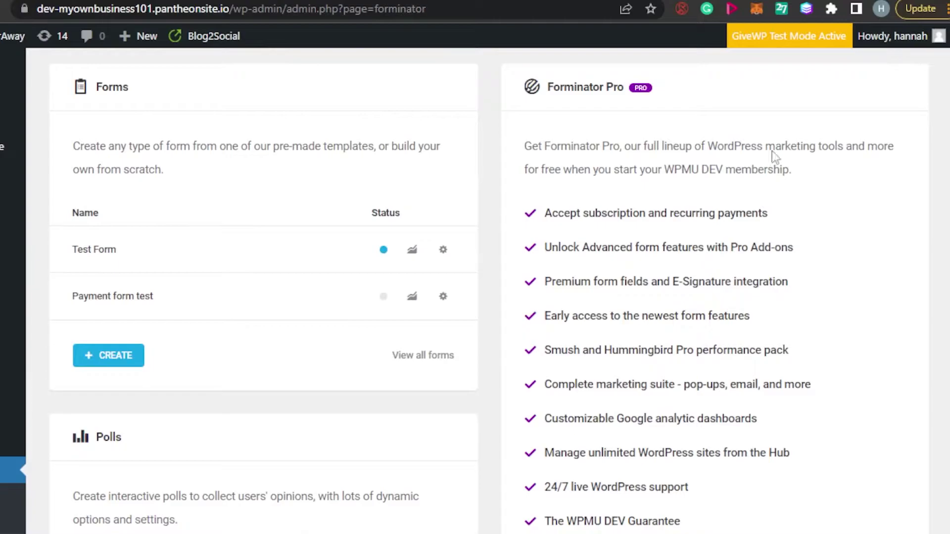
- Start a Registration-template form and prefix its name with 'Test' to read 'Test User Registration'
{"action": "left_click", "coordinate": [114, 361]}
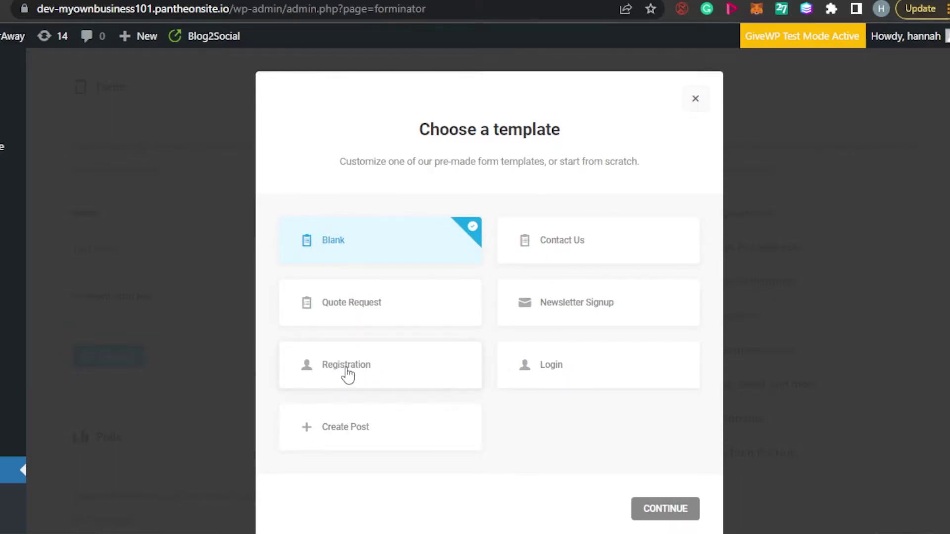
{"action": "left_click", "coordinate": [352, 376]}
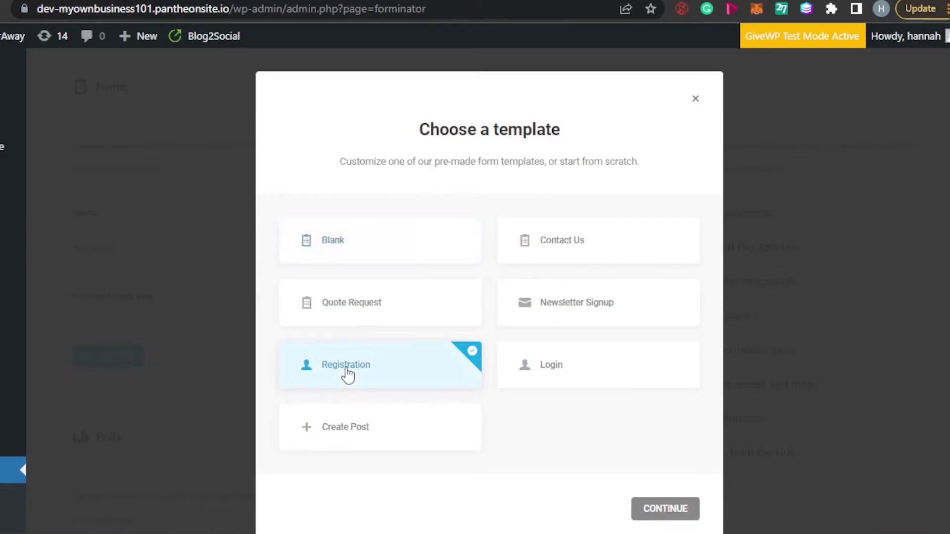
{"action": "left_click", "coordinate": [674, 511]}
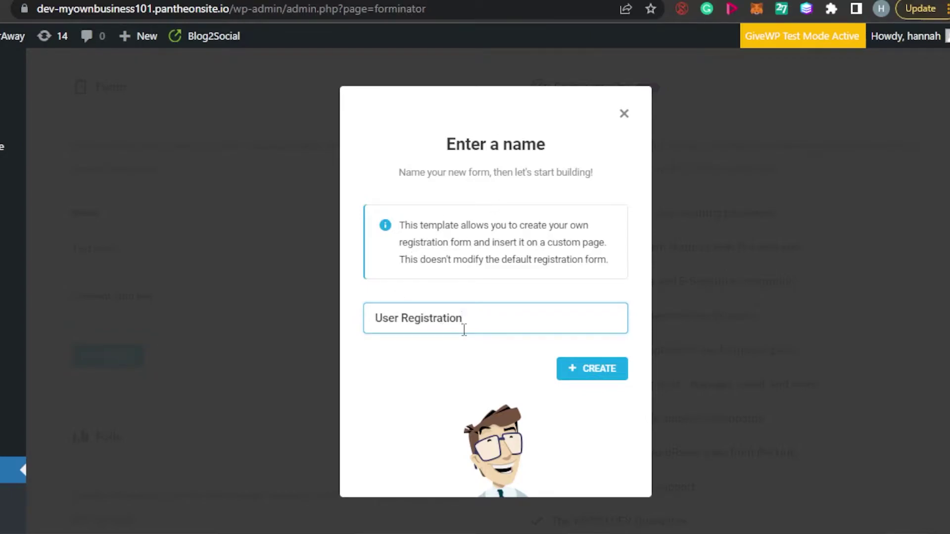
{"action": "left_click", "coordinate": [377, 317]}
{"action": "type", "text": "Test"}
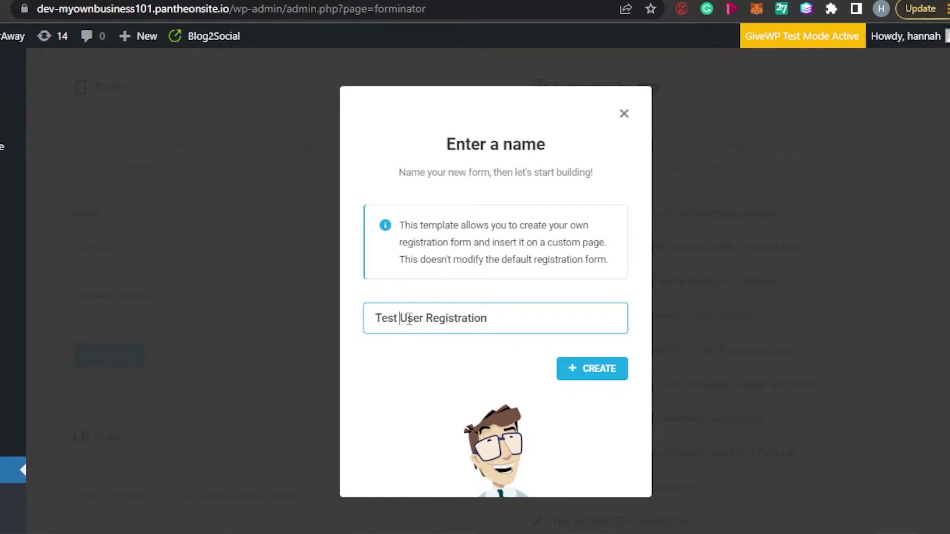
{"action": "left_click", "coordinate": [579, 368]}
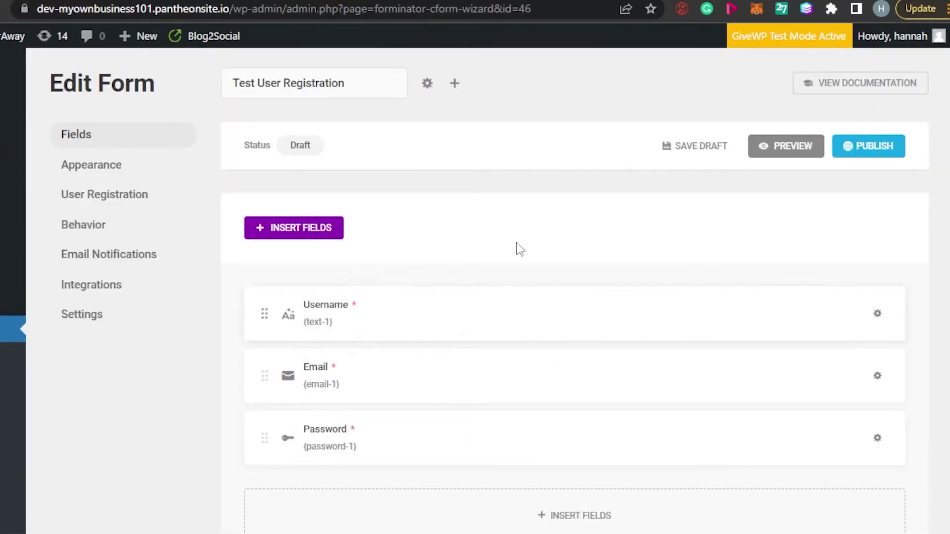
{"action": "scroll", "coordinate": [574, 297], "scroll_direction": "down", "scroll_amount": 1}
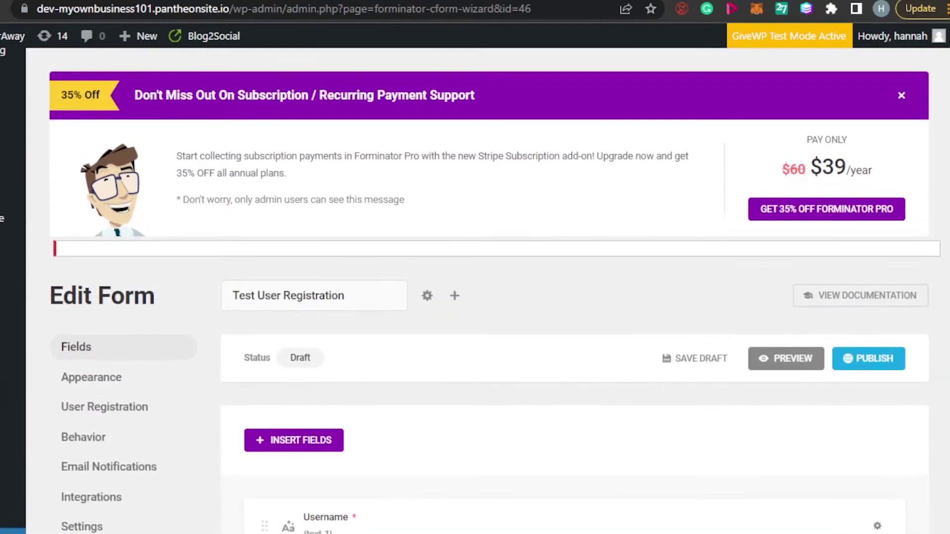
{"action": "scroll", "coordinate": [574, 297], "scroll_direction": "down", "scroll_amount": 3}
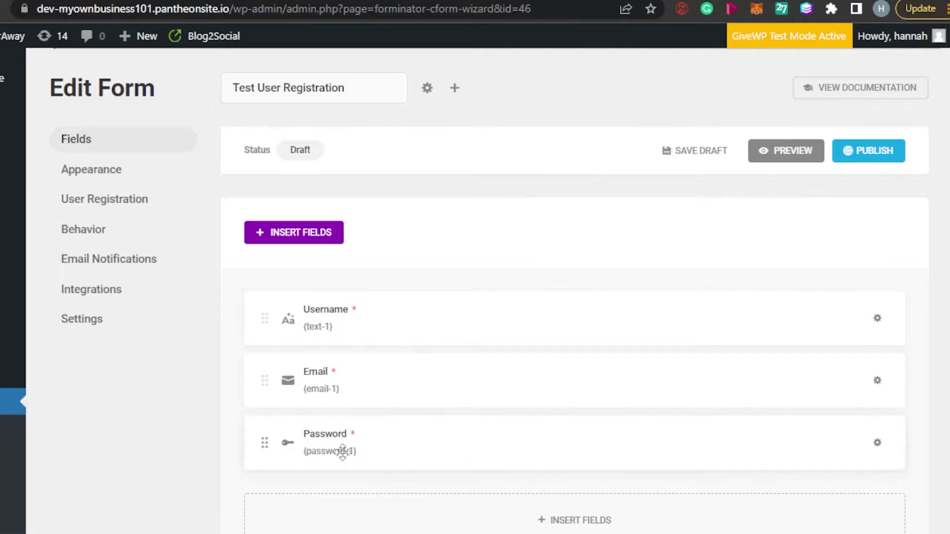
- Insert a Captcha field, which defaults to reCAPTCHA V2 Checkbox, into the form
{"action": "left_click", "coordinate": [285, 239]}
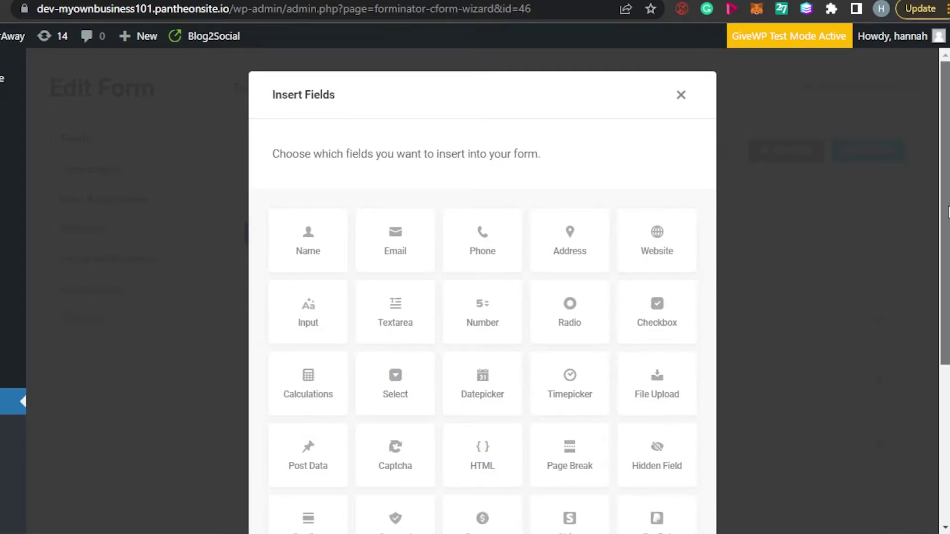
{"action": "left_click_drag", "start_coordinate": [948, 212], "coordinate": [948, 250]}
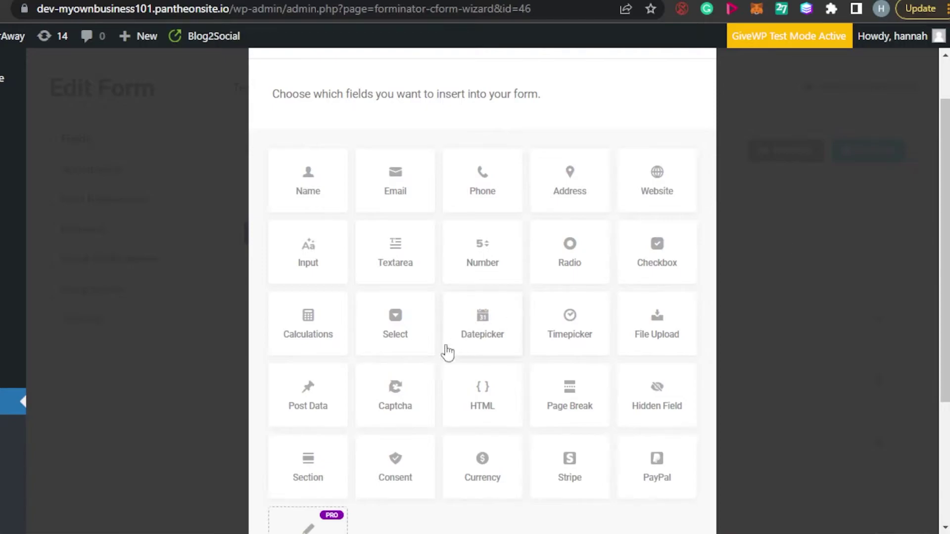
{"action": "left_click", "coordinate": [399, 409]}
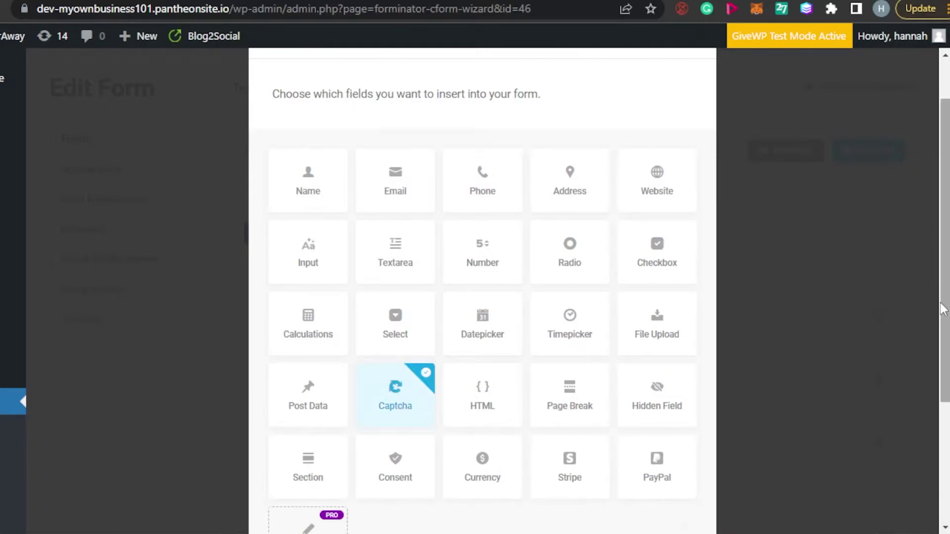
{"action": "left_click_drag", "start_coordinate": [943, 311], "coordinate": [943, 465]}
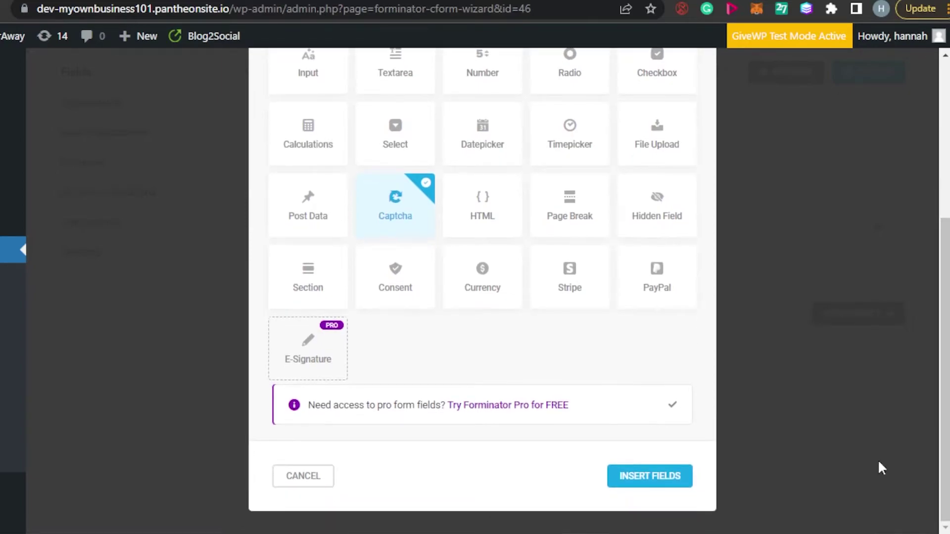
{"action": "left_click", "coordinate": [673, 482]}
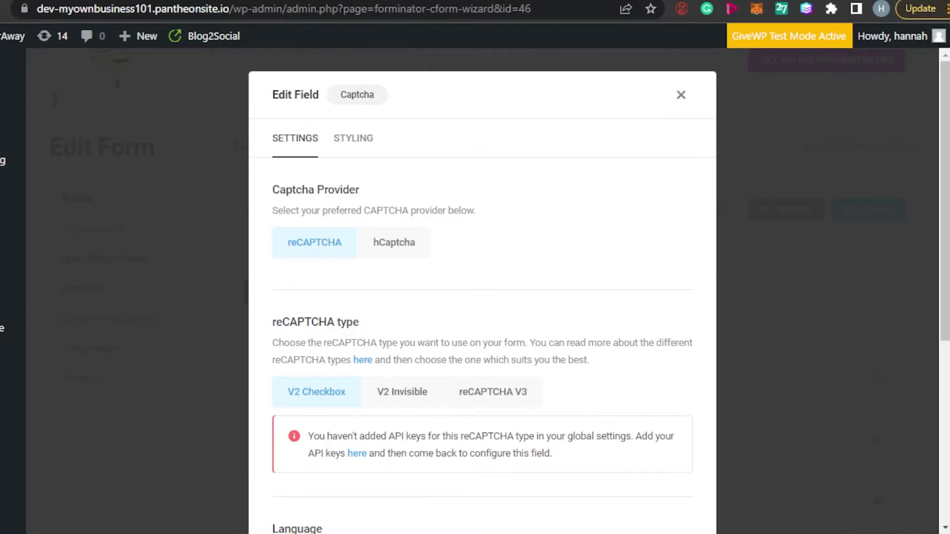
- Discard the Captcha field changes and bring up the Username field's settings
{"action": "left_click_drag", "start_coordinate": [947, 180], "coordinate": [946, 361]}
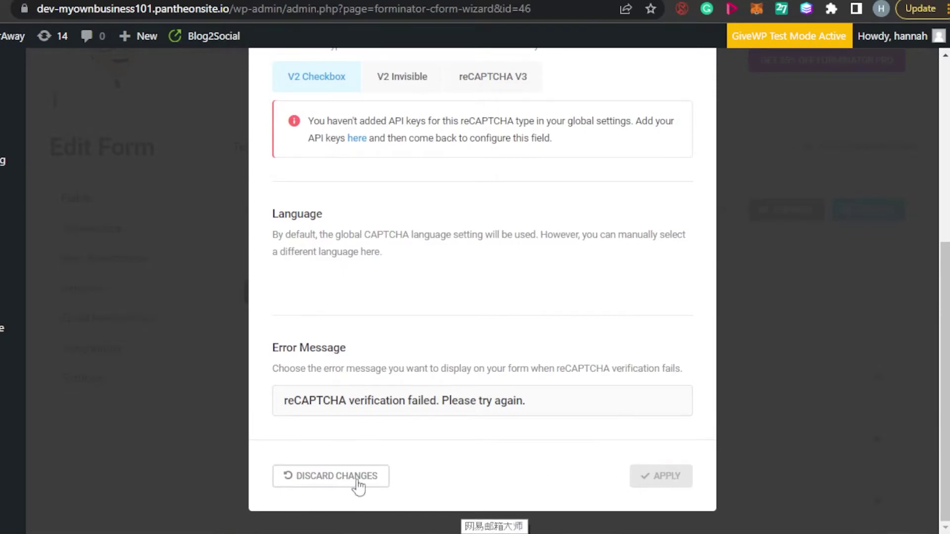
{"action": "left_click", "coordinate": [335, 479]}
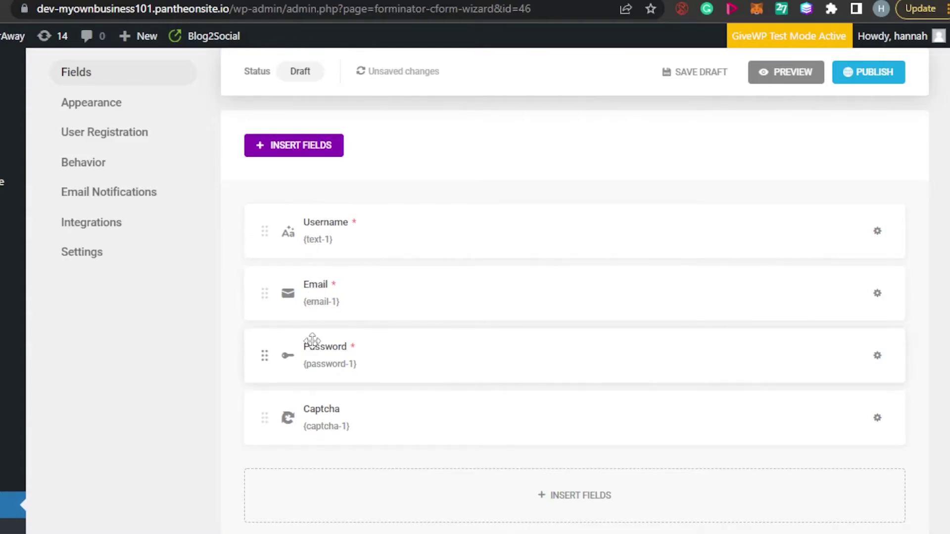
{"action": "left_click", "coordinate": [347, 240]}
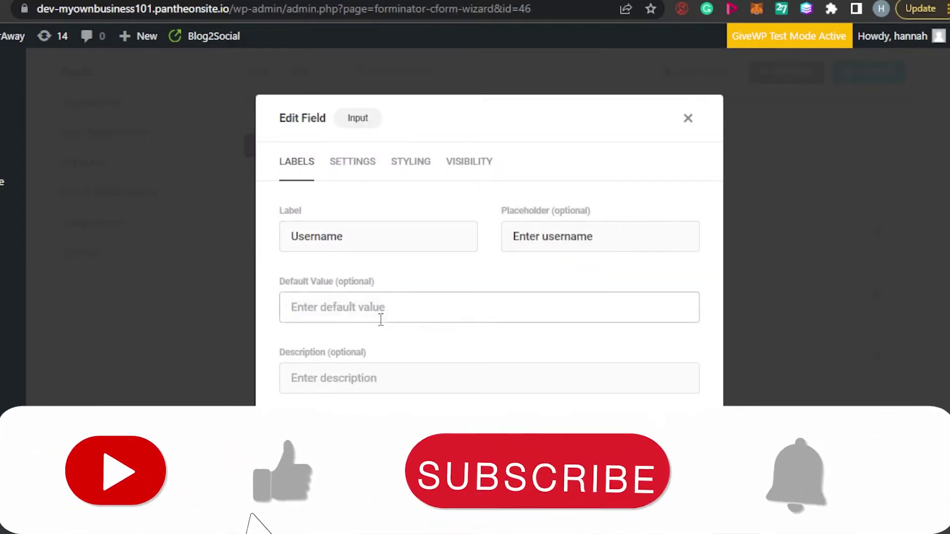
- Keep Username required with its limit counted in Characters, and apply the settings
{"action": "left_click", "coordinate": [361, 177]}
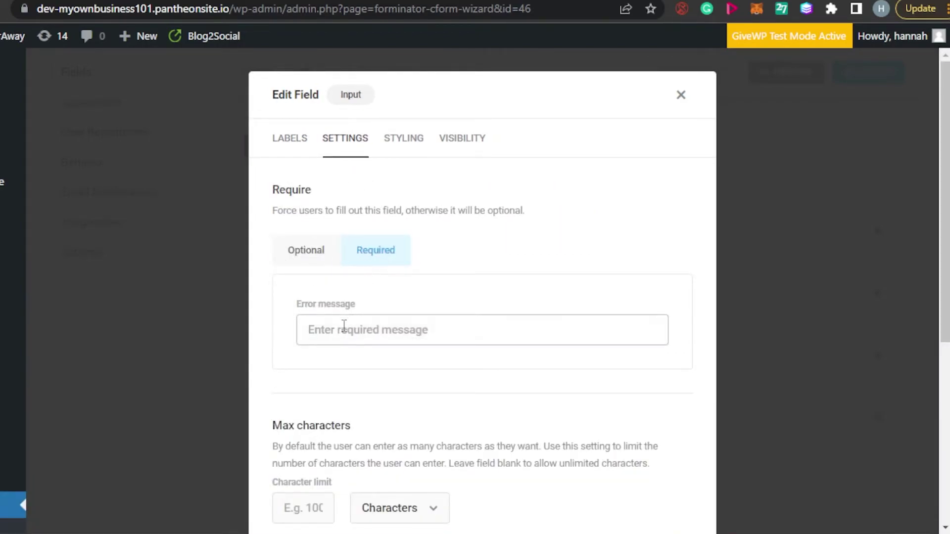
{"action": "left_click_drag", "start_coordinate": [942, 212], "coordinate": [944, 354]}
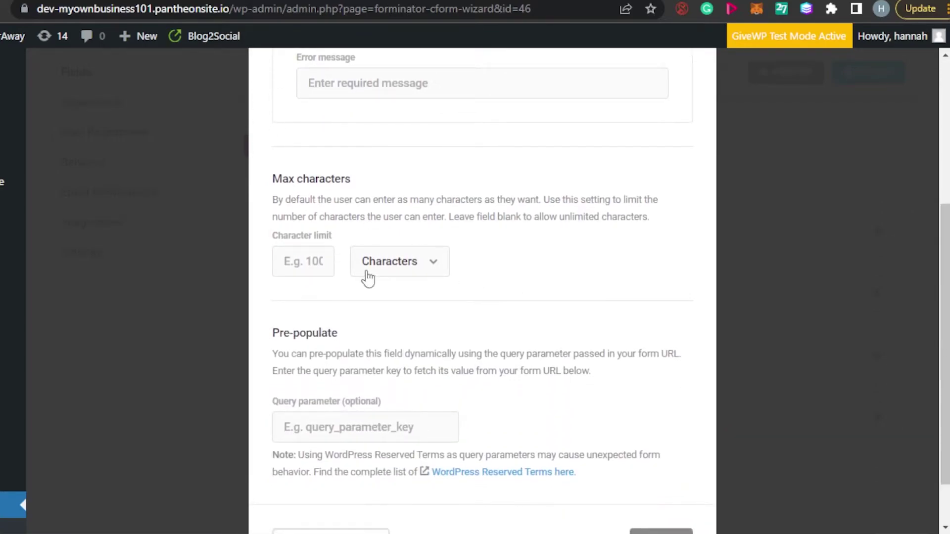
{"action": "left_click", "coordinate": [438, 265]}
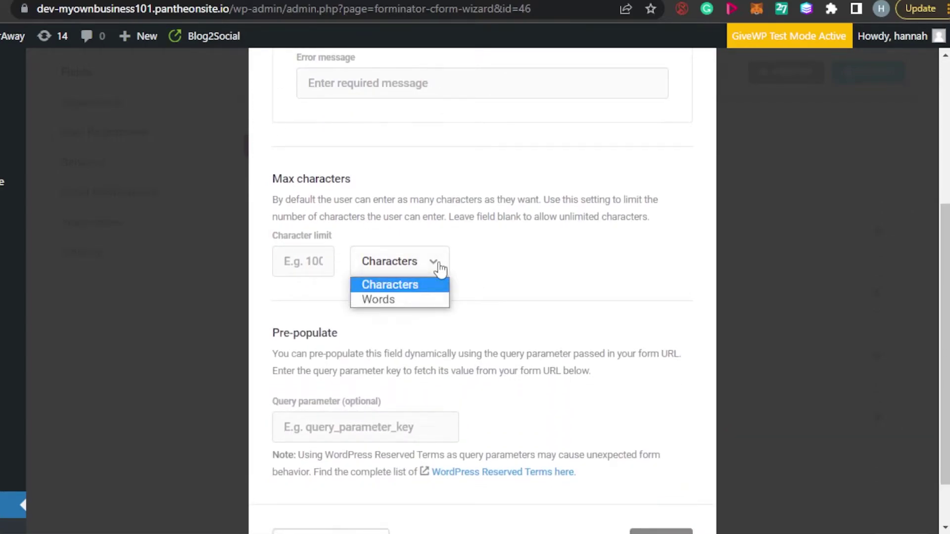
{"action": "left_click", "coordinate": [397, 289]}
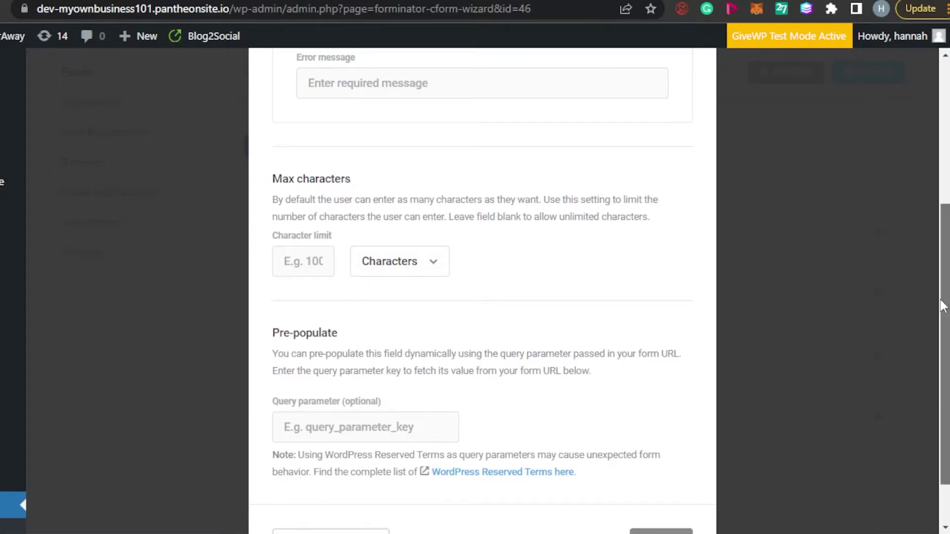
{"action": "scroll", "coordinate": [692, 398], "scroll_direction": "down", "scroll_amount": 2}
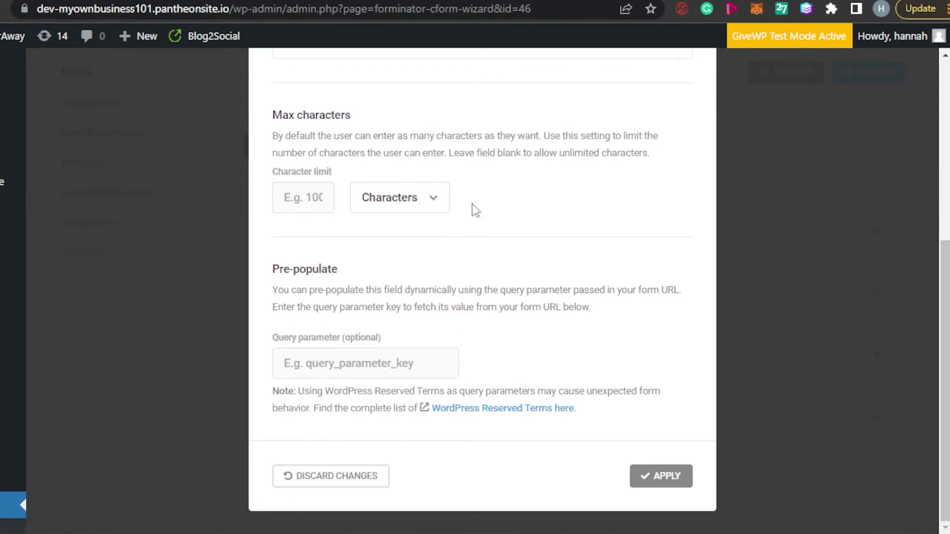
{"action": "scroll", "coordinate": [942, 447], "scroll_direction": "up", "scroll_amount": 6}
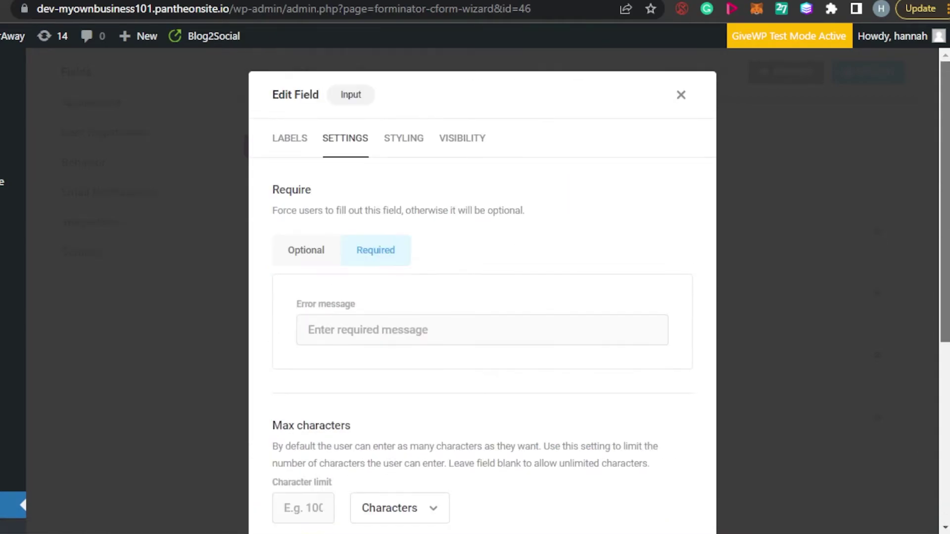
{"action": "scroll", "coordinate": [943, 447], "scroll_direction": "down", "scroll_amount": 5}
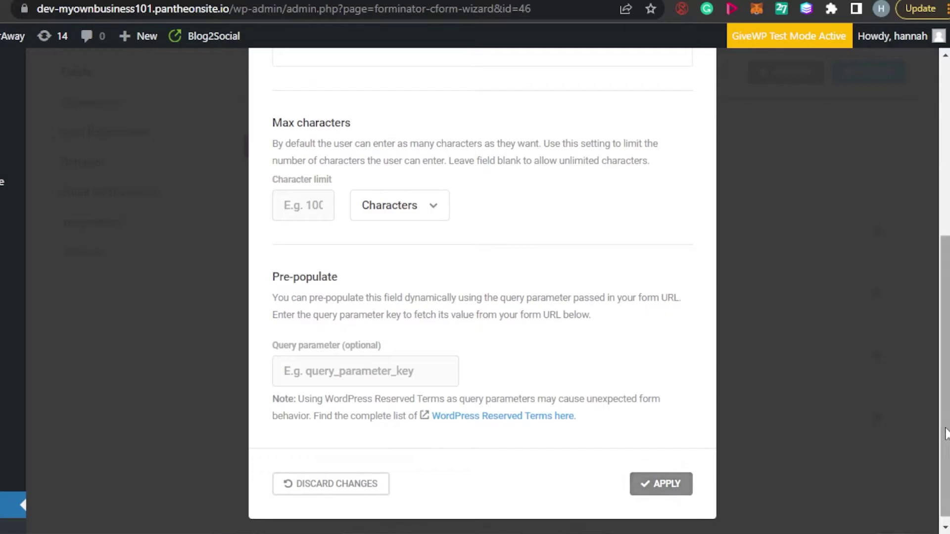
{"action": "left_click", "coordinate": [643, 487]}
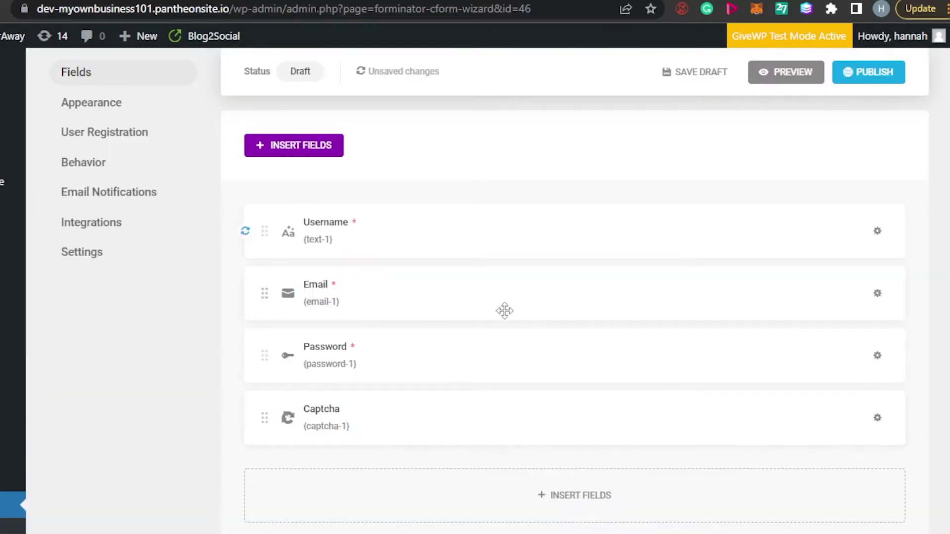
- Apply the Email field settings unchanged: required, with email validation
{"action": "left_click", "coordinate": [365, 290]}
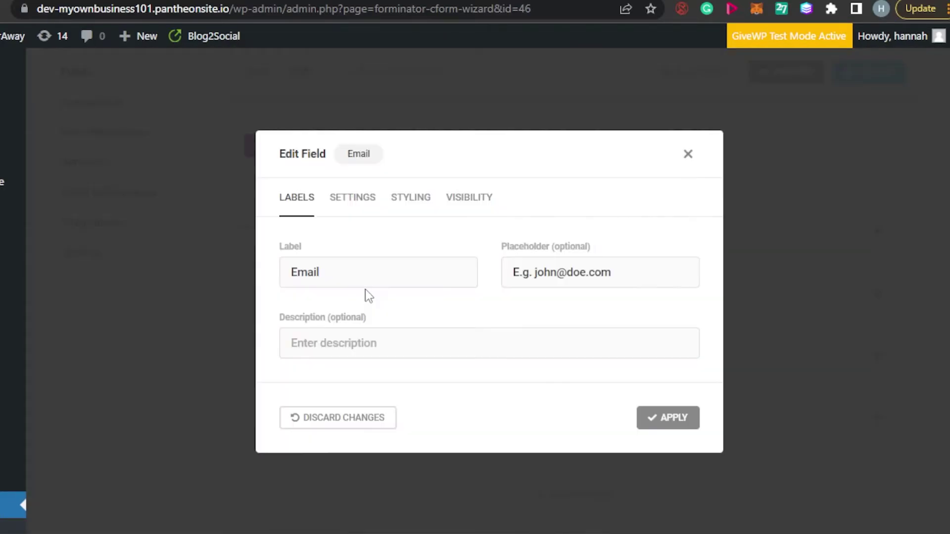
{"action": "left_click", "coordinate": [353, 196]}
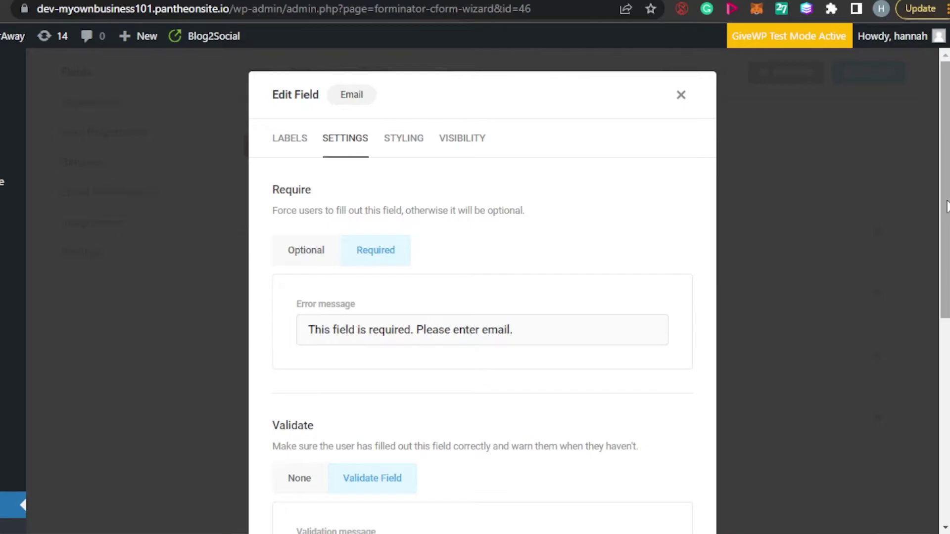
{"action": "scroll", "coordinate": [712, 326], "scroll_direction": "down", "scroll_amount": 7}
{"action": "scroll", "coordinate": [943, 355], "scroll_direction": "down", "scroll_amount": 1}
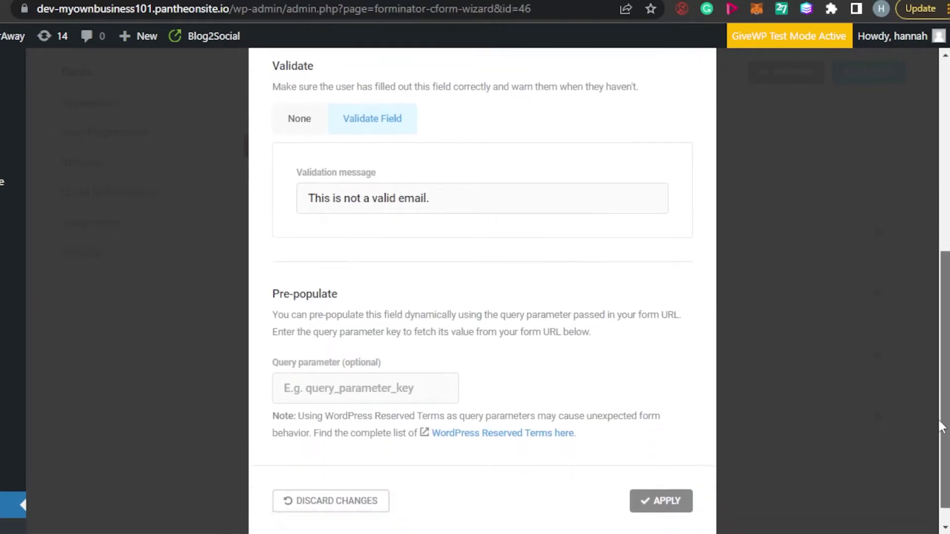
{"action": "left_click", "coordinate": [652, 478]}
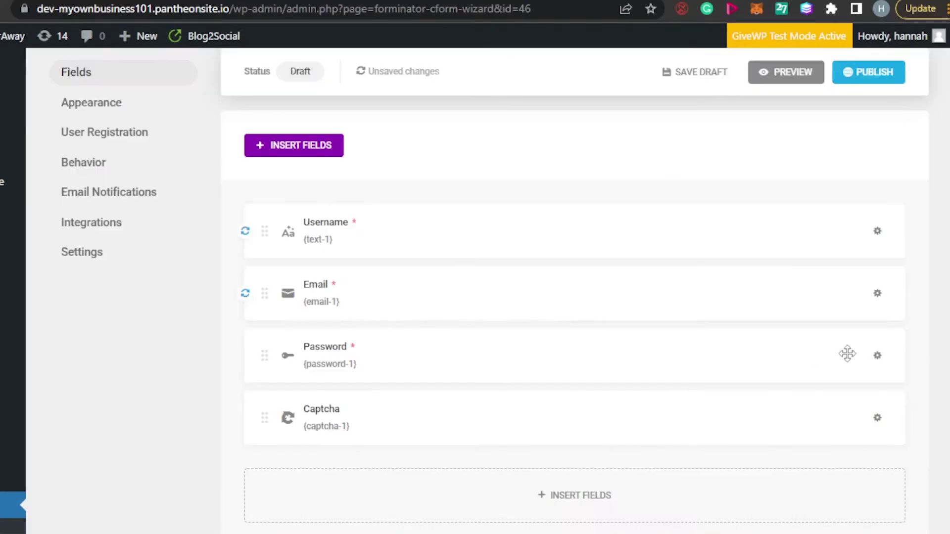
- Apply the Password field unchanged (required, strength None), then bring up Captcha's settings
{"action": "left_click", "coordinate": [326, 342]}
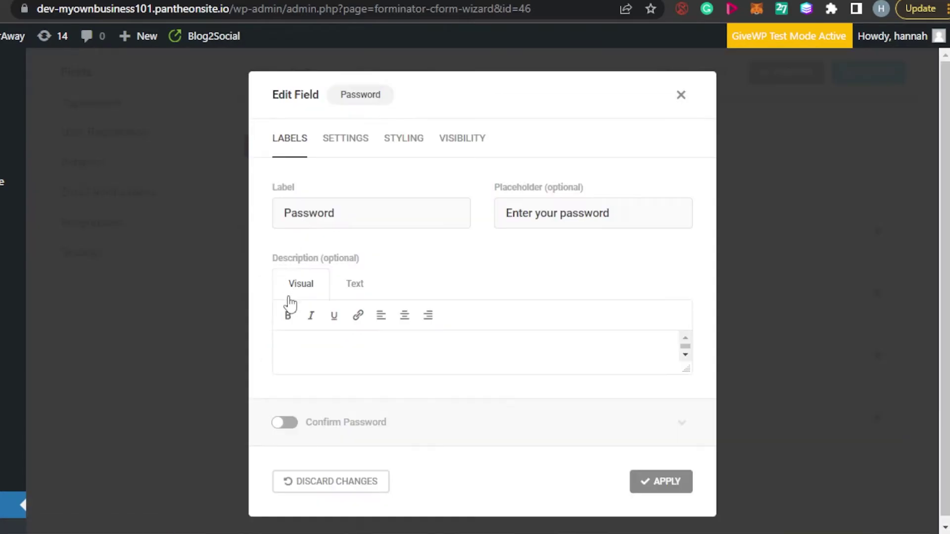
{"action": "left_click", "coordinate": [340, 149]}
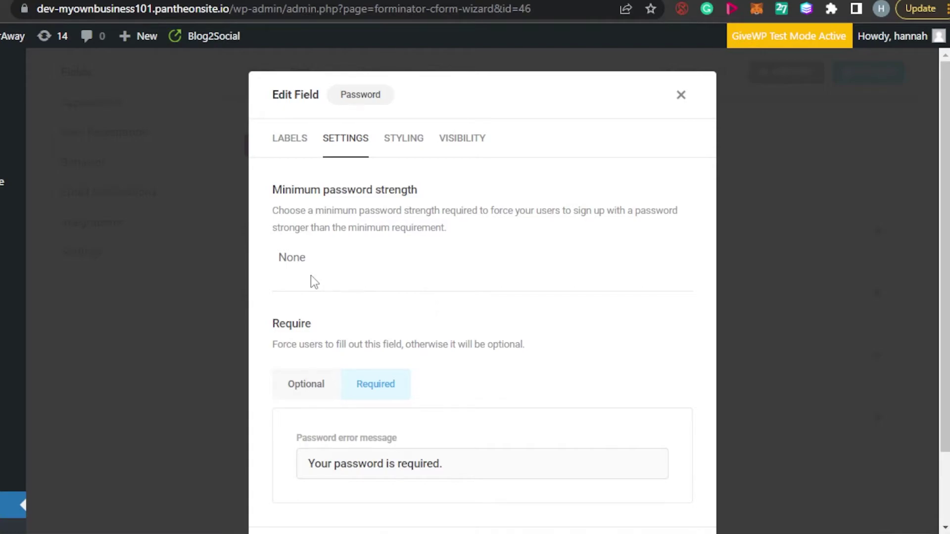
{"action": "left_click_drag", "start_coordinate": [944, 326], "coordinate": [945, 396]}
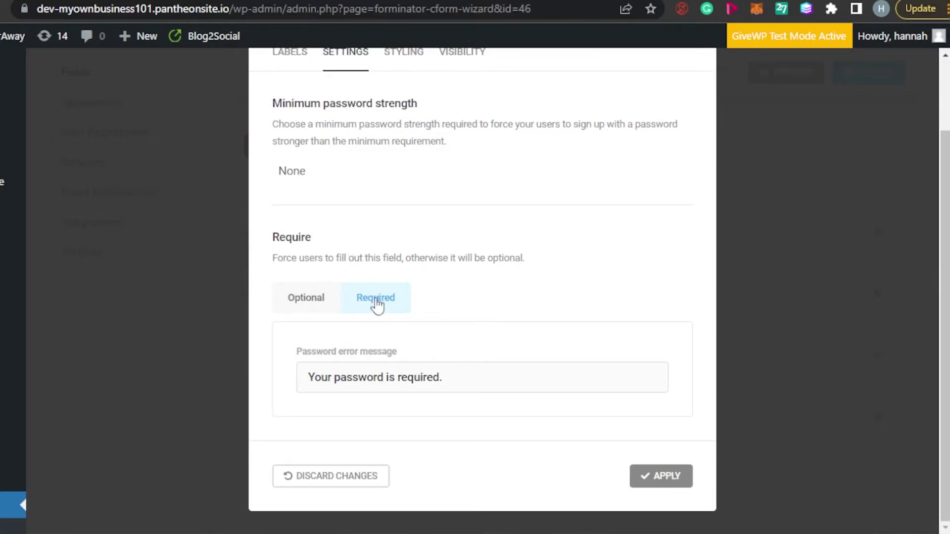
{"action": "left_click", "coordinate": [666, 483]}
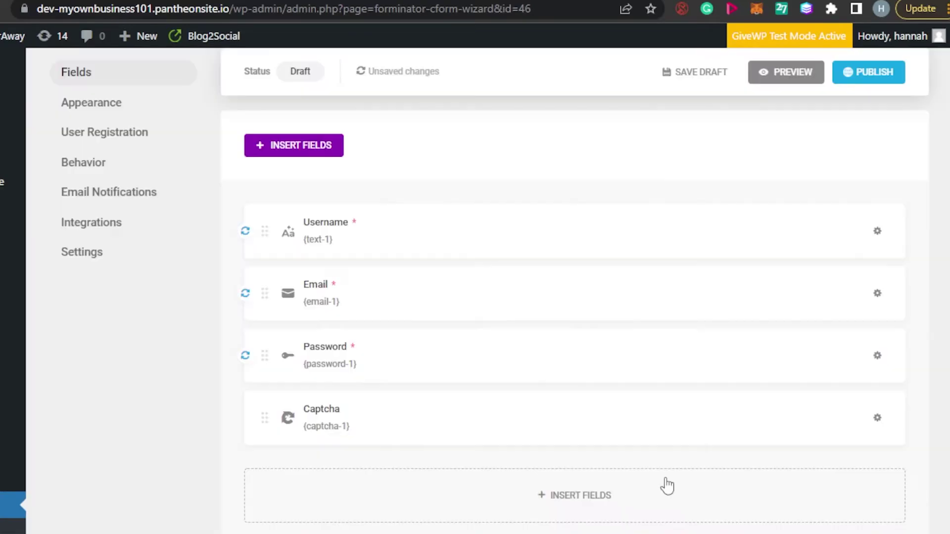
{"action": "left_click", "coordinate": [323, 419]}
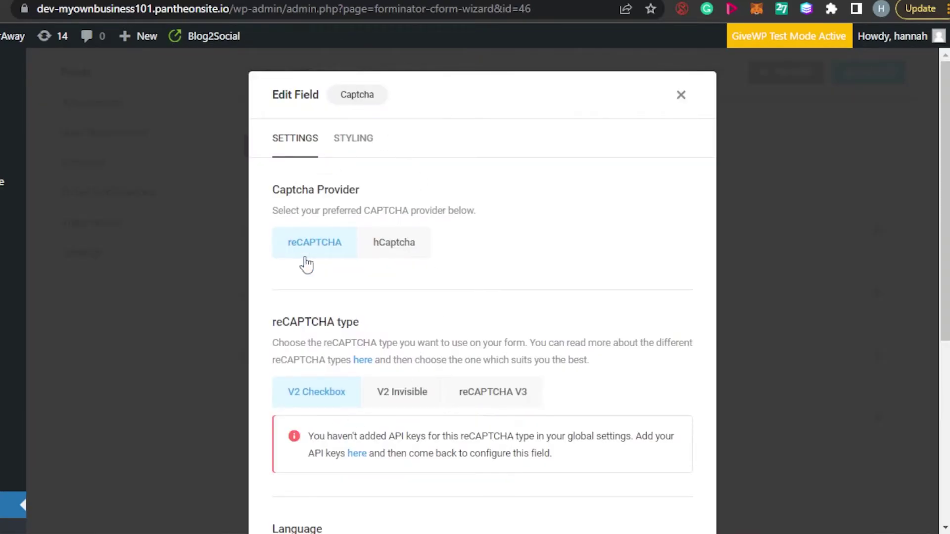
- Close the Captcha field's settings dialog
{"action": "left_click", "coordinate": [679, 96]}
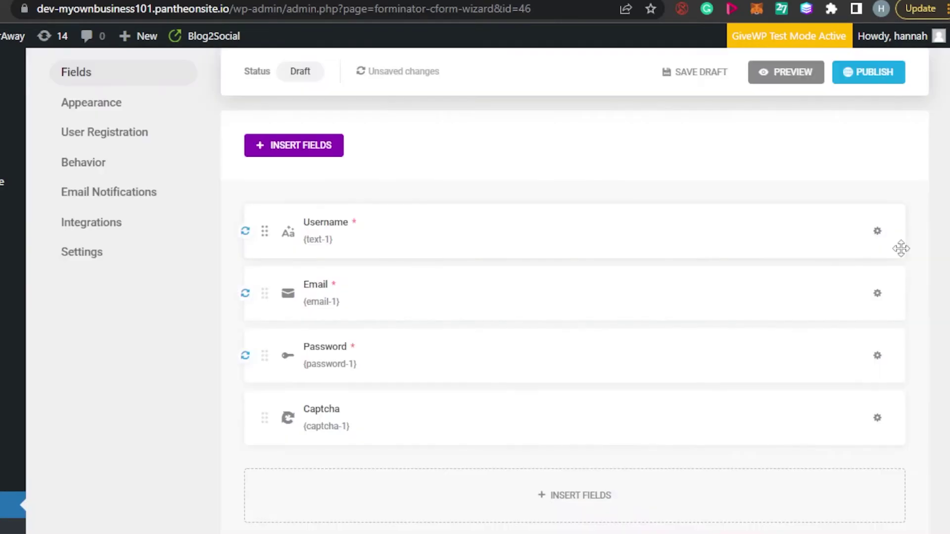
{"action": "scroll", "coordinate": [494, 297], "scroll_direction": "down", "scroll_amount": 2}
{"action": "scroll", "coordinate": [495, 297], "scroll_direction": "up", "scroll_amount": 8}
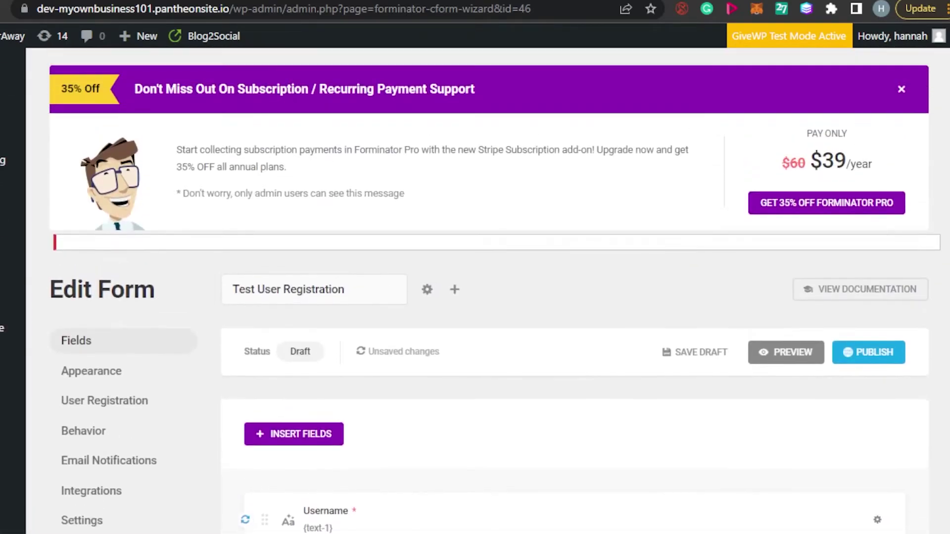
{"action": "scroll", "coordinate": [495, 296], "scroll_direction": "down", "scroll_amount": 4}
{"action": "scroll", "coordinate": [138, 255], "scroll_direction": "down", "scroll_amount": 1}
{"action": "scroll", "coordinate": [138, 255], "scroll_direction": "up", "scroll_amount": 2}
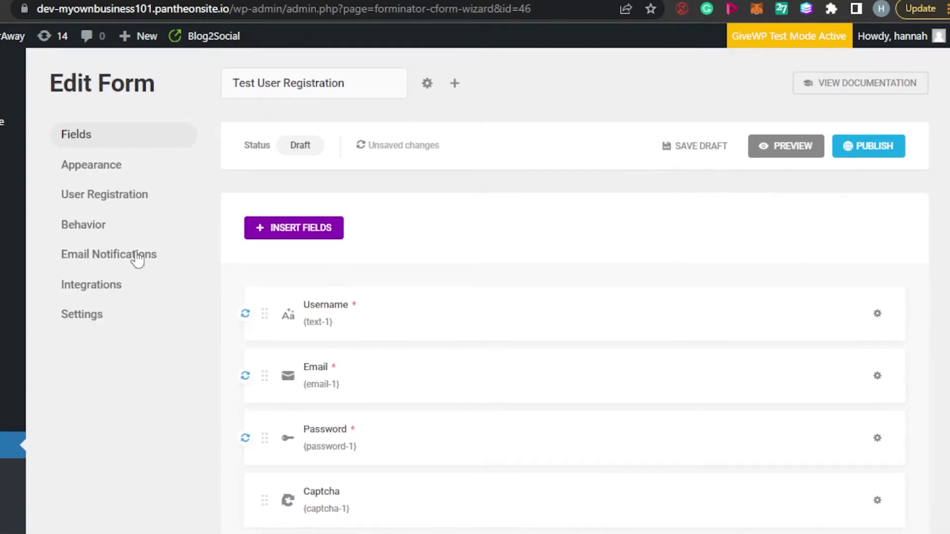
- Review Appearance: Default design, default colors, theme fonts, no padding or border
{"action": "left_click", "coordinate": [94, 164]}
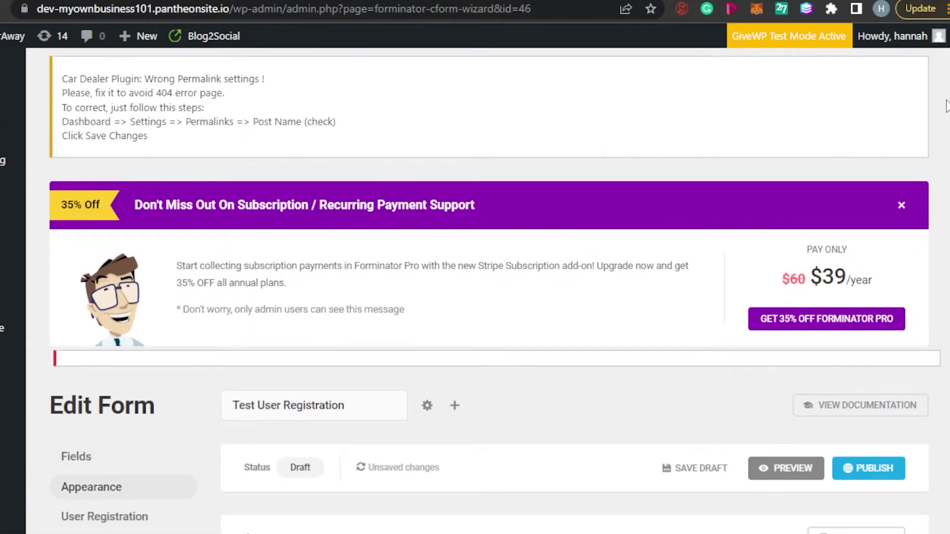
{"action": "scroll", "coordinate": [947, 106], "scroll_direction": "down", "scroll_amount": 6}
{"action": "scroll", "coordinate": [574, 297], "scroll_direction": "down", "scroll_amount": 10}
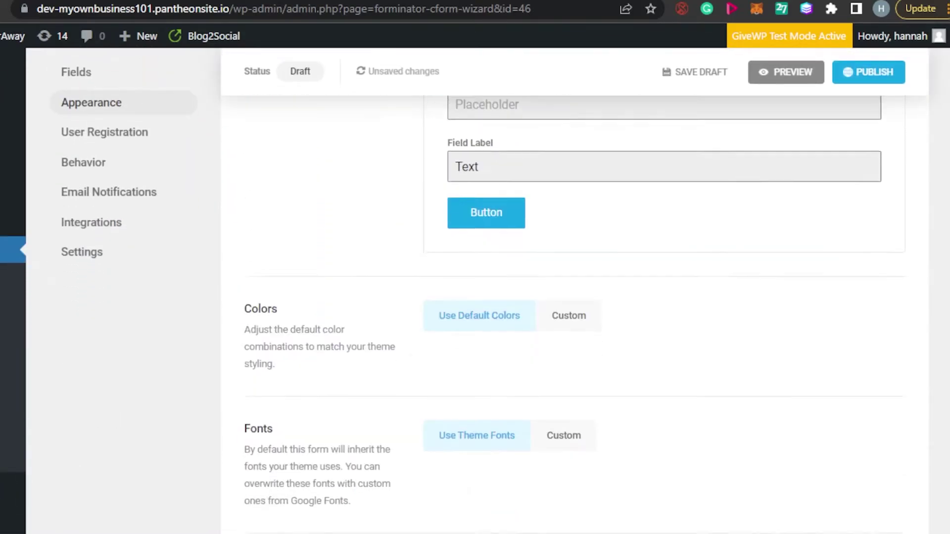
{"action": "scroll", "coordinate": [573, 296], "scroll_direction": "down", "scroll_amount": 2}
{"action": "scroll", "coordinate": [574, 297], "scroll_direction": "up", "scroll_amount": 15}
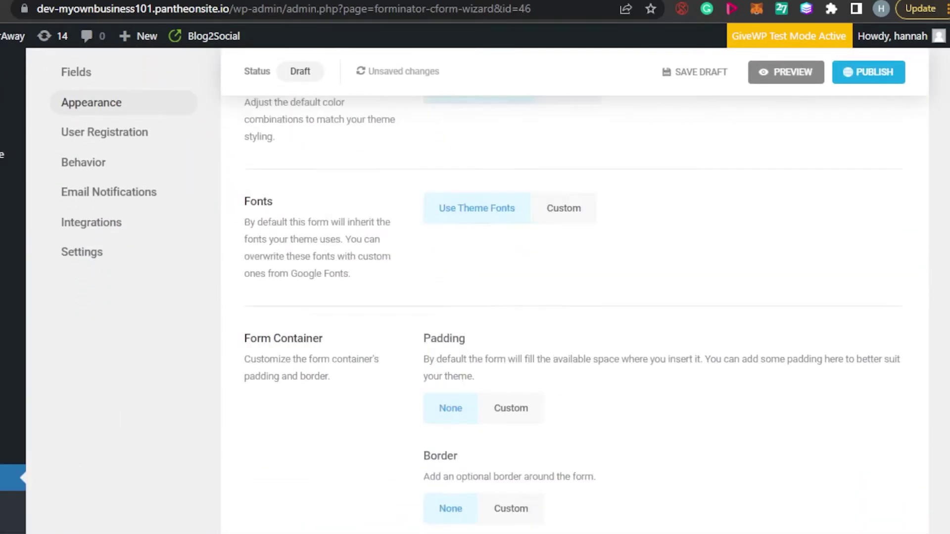
{"action": "scroll", "coordinate": [574, 297], "scroll_direction": "down", "scroll_amount": 3}
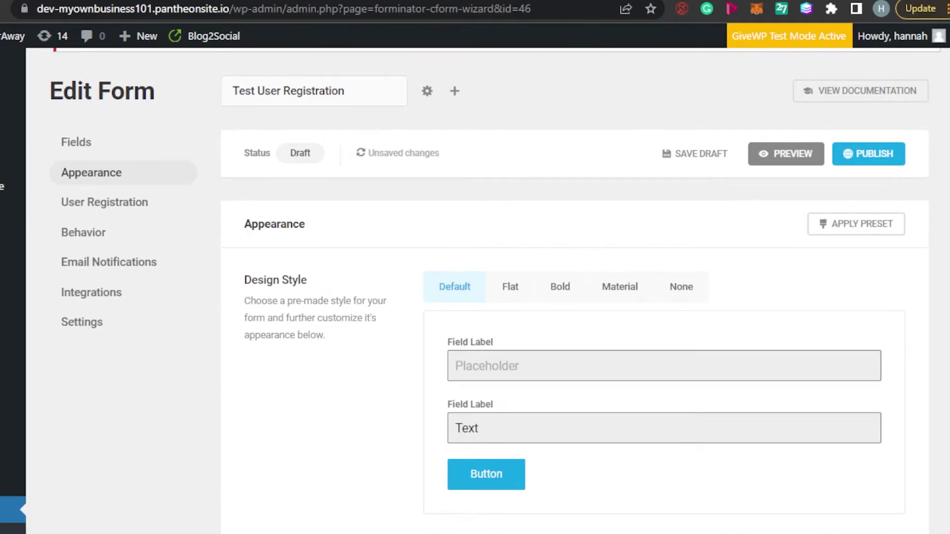
{"action": "scroll", "coordinate": [573, 297], "scroll_direction": "down", "scroll_amount": 2}
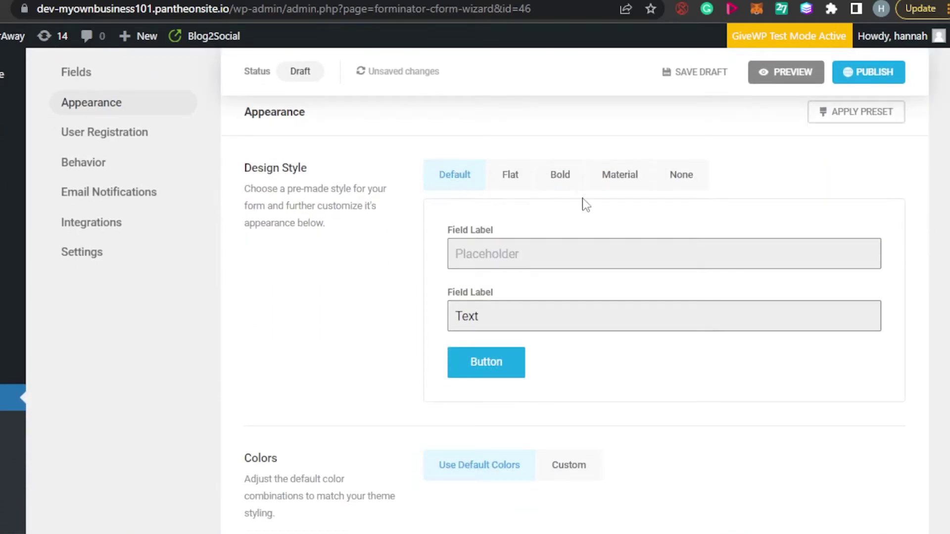
{"action": "scroll", "coordinate": [577, 192], "scroll_direction": "down", "scroll_amount": 7}
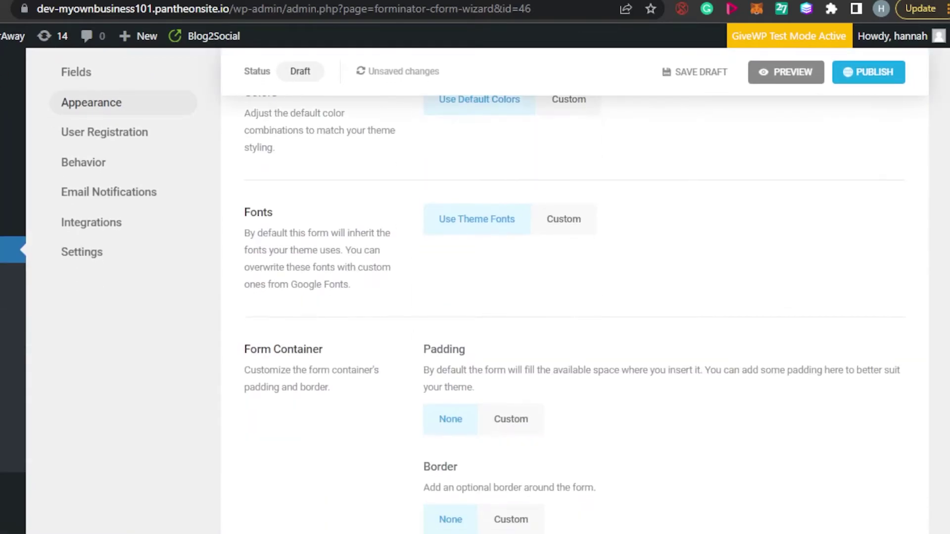
{"action": "scroll", "coordinate": [573, 296], "scroll_direction": "down", "scroll_amount": 9}
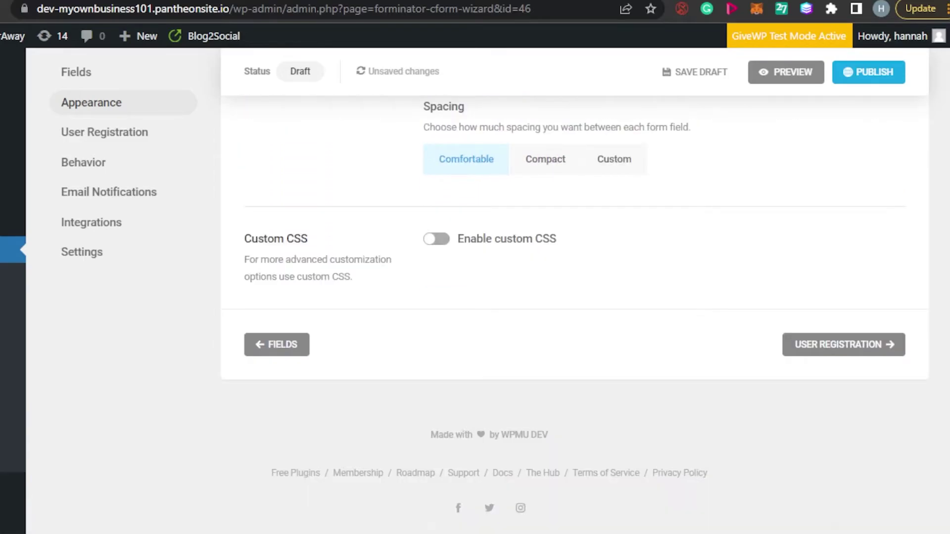
{"action": "scroll", "coordinate": [307, 223], "scroll_direction": "up", "scroll_amount": 11}
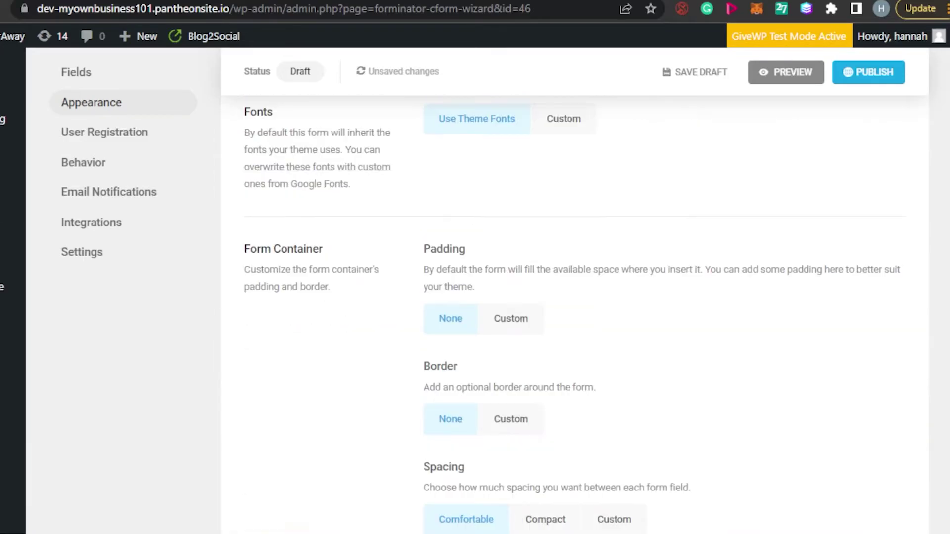
- Review the User Registration settings, including the Username and Email field mappings
{"action": "left_click", "coordinate": [137, 137]}
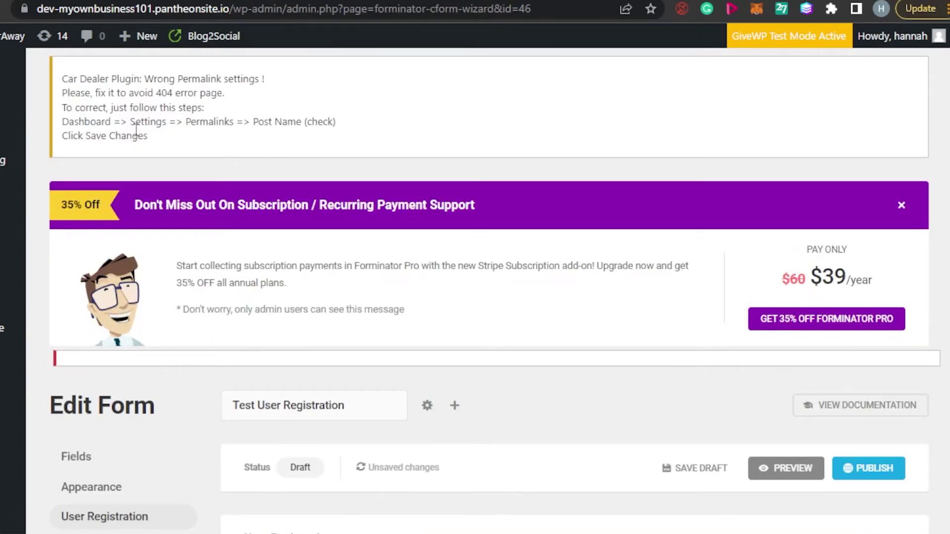
{"action": "scroll", "coordinate": [574, 296], "scroll_direction": "down", "scroll_amount": 8}
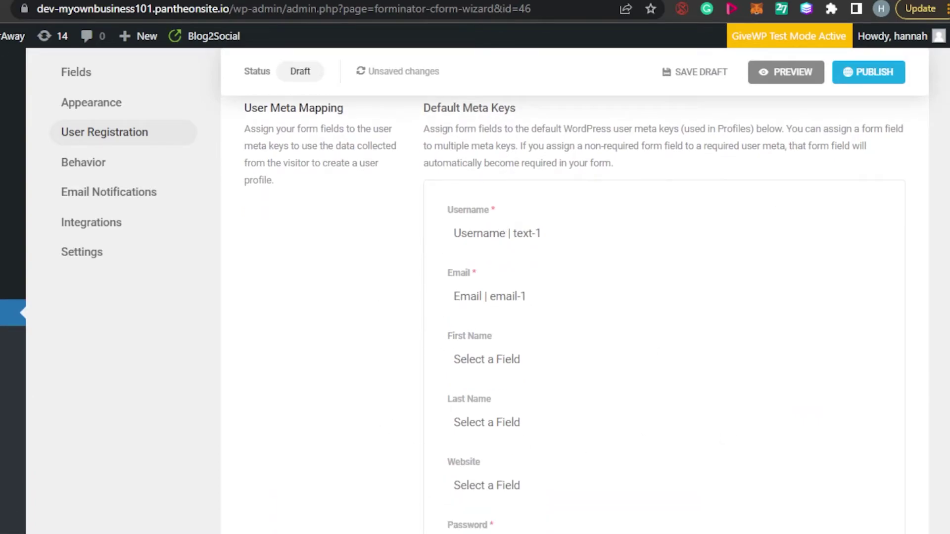
{"action": "scroll", "coordinate": [663, 317], "scroll_direction": "down", "scroll_amount": 10}
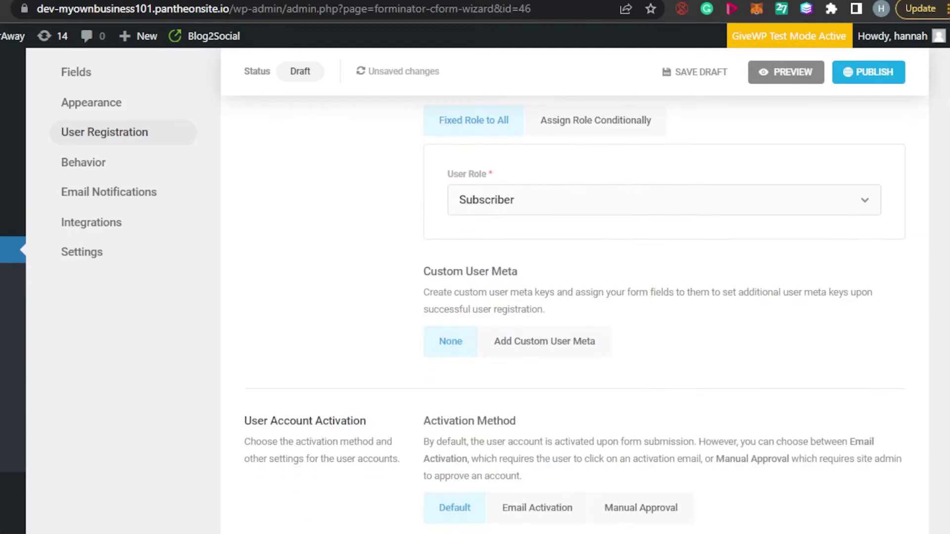
{"action": "scroll", "coordinate": [573, 316], "scroll_direction": "down", "scroll_amount": 5}
{"action": "scroll", "coordinate": [573, 317], "scroll_direction": "up", "scroll_amount": 20}
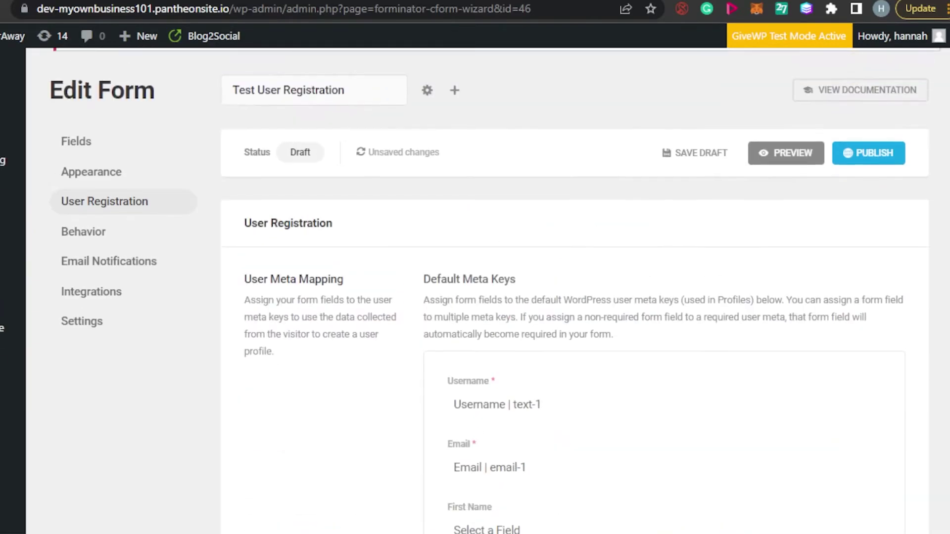
{"action": "scroll", "coordinate": [333, 193], "scroll_direction": "down", "scroll_amount": 1}
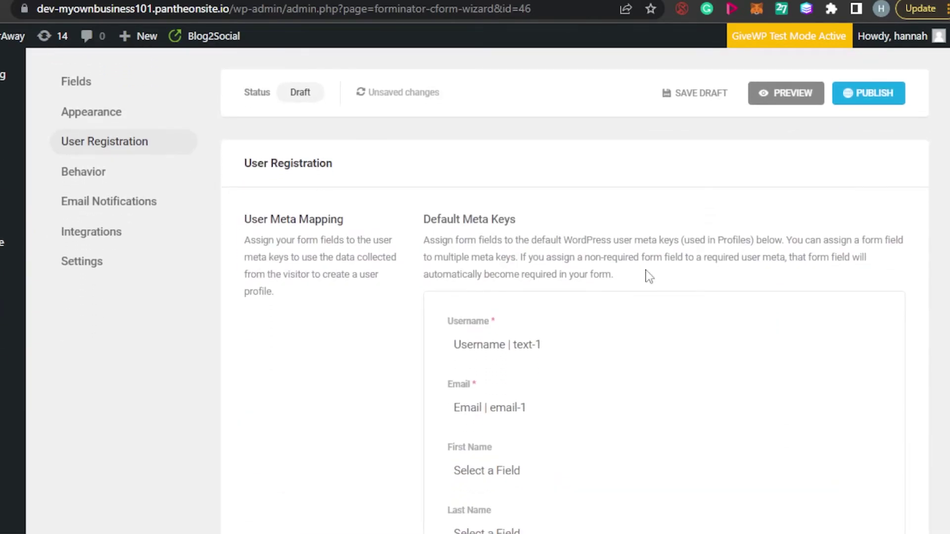
{"action": "scroll", "coordinate": [574, 317], "scroll_direction": "down", "scroll_amount": 15}
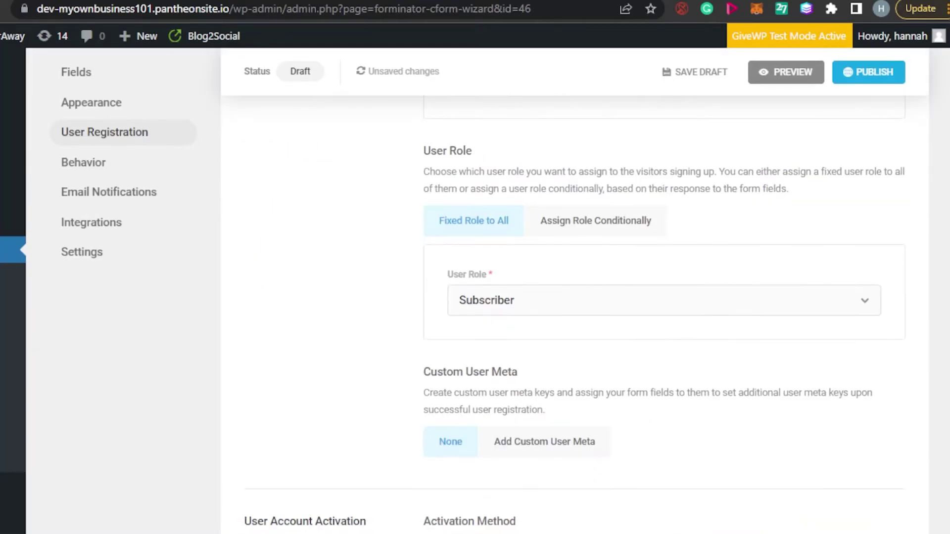
{"action": "scroll", "coordinate": [574, 317], "scroll_direction": "down", "scroll_amount": 3}
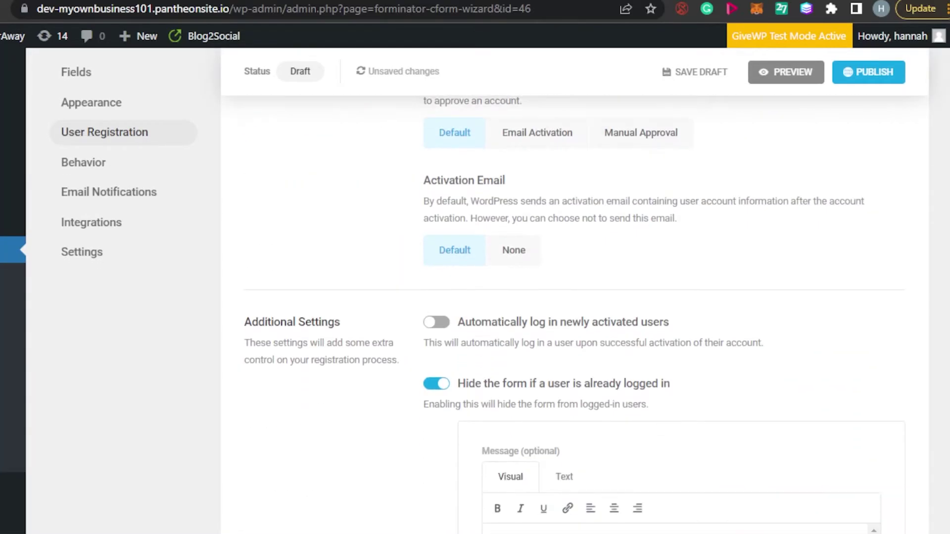
{"action": "scroll", "coordinate": [573, 317], "scroll_direction": "up", "scroll_amount": 3}
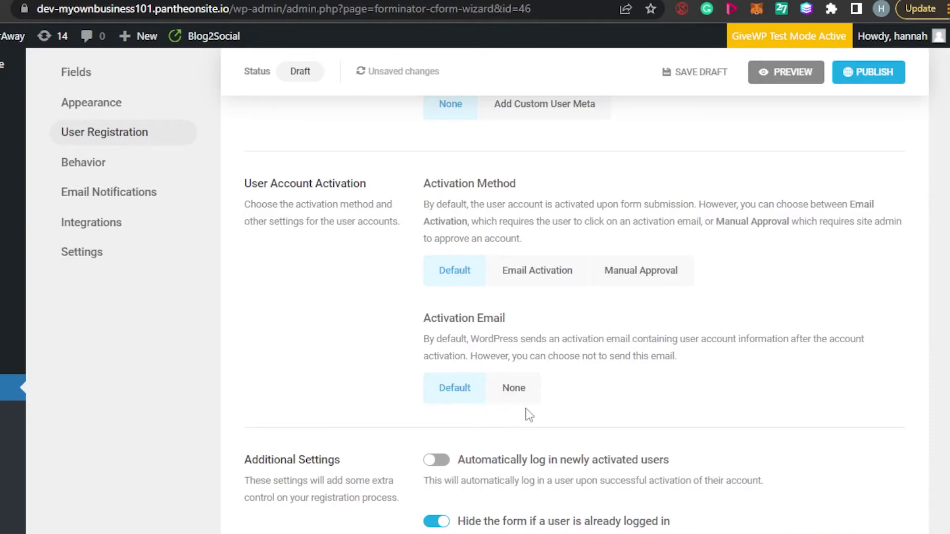
- Leave the Activation Method on Default after briefly selecting Email Activation
{"action": "left_click", "coordinate": [532, 279]}
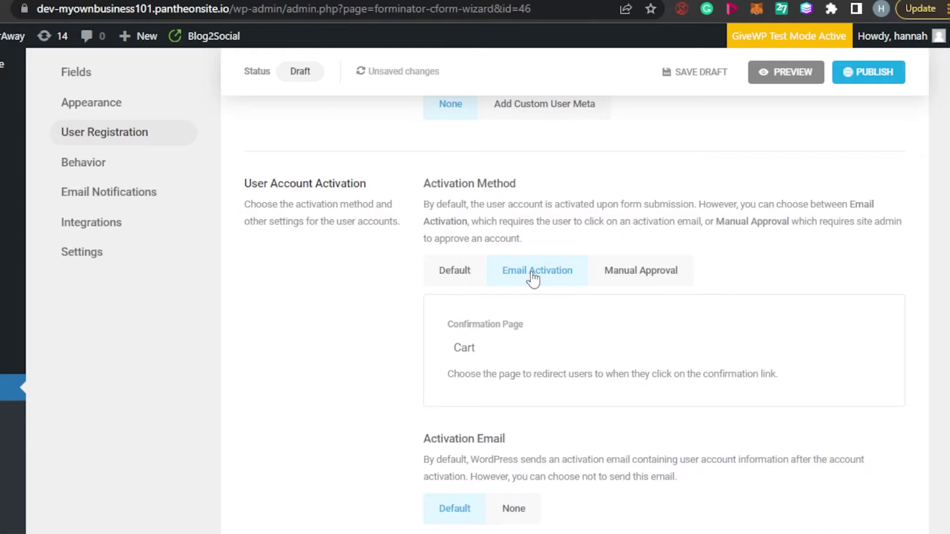
{"action": "left_click", "coordinate": [465, 275]}
{"action": "scroll", "coordinate": [574, 297], "scroll_direction": "down", "scroll_amount": 8}
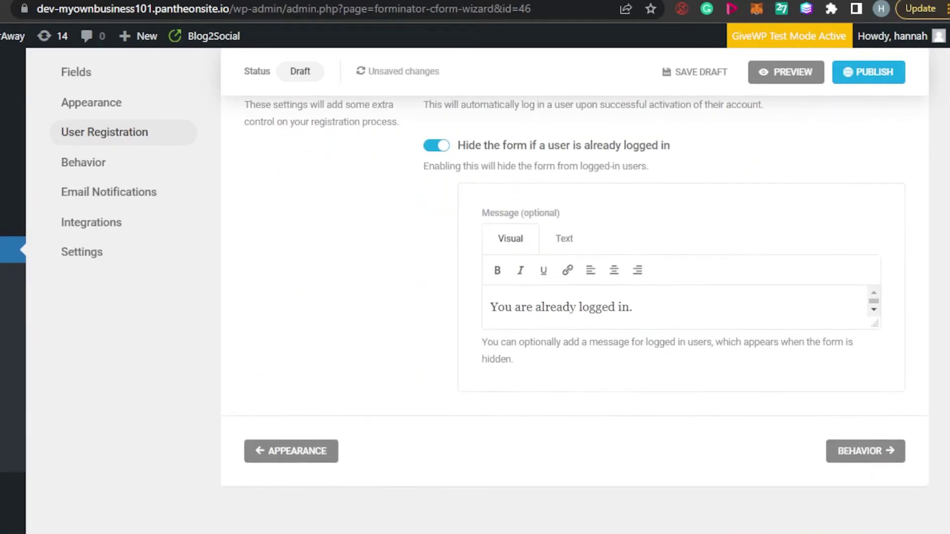
{"action": "scroll", "coordinate": [475, 292], "scroll_direction": "up", "scroll_amount": 20}
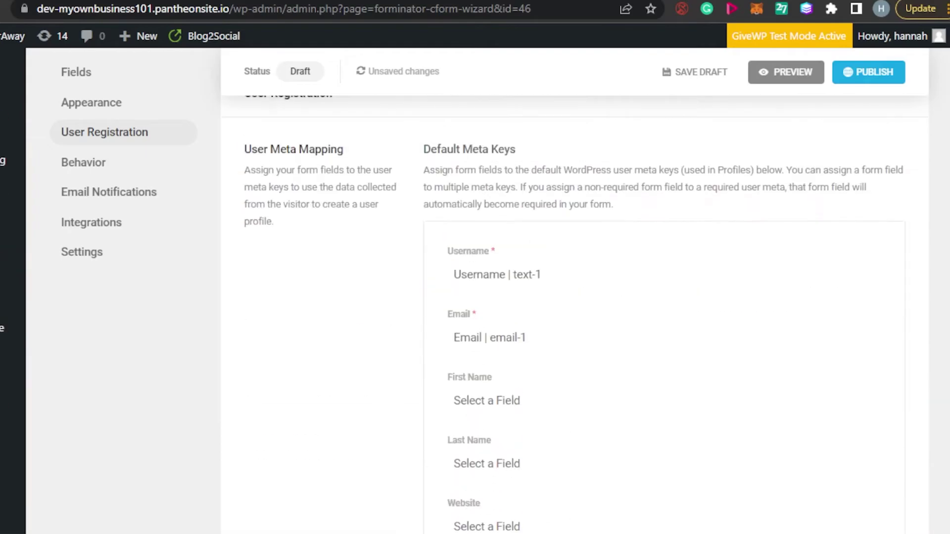
{"action": "scroll", "coordinate": [475, 292], "scroll_direction": "down", "scroll_amount": 8}
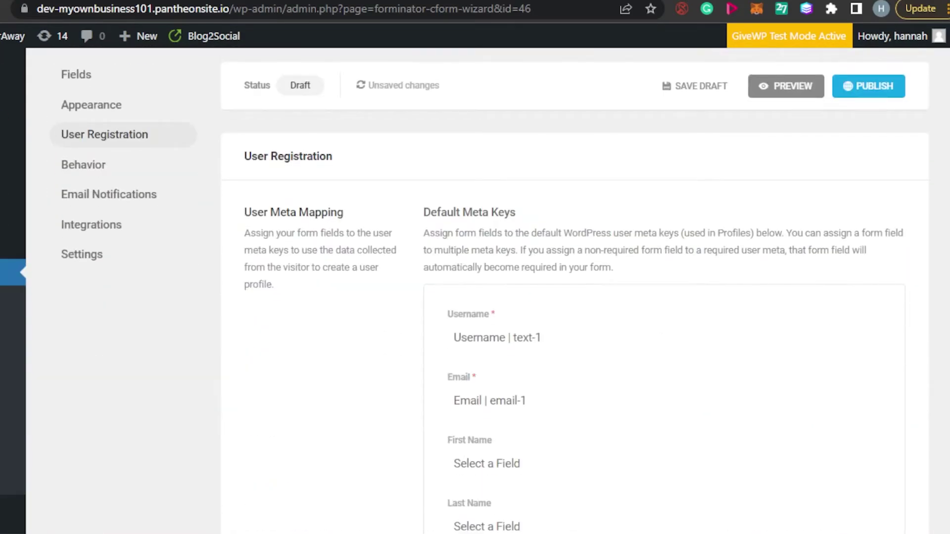
{"action": "scroll", "coordinate": [70, 161], "scroll_direction": "up", "scroll_amount": 8}
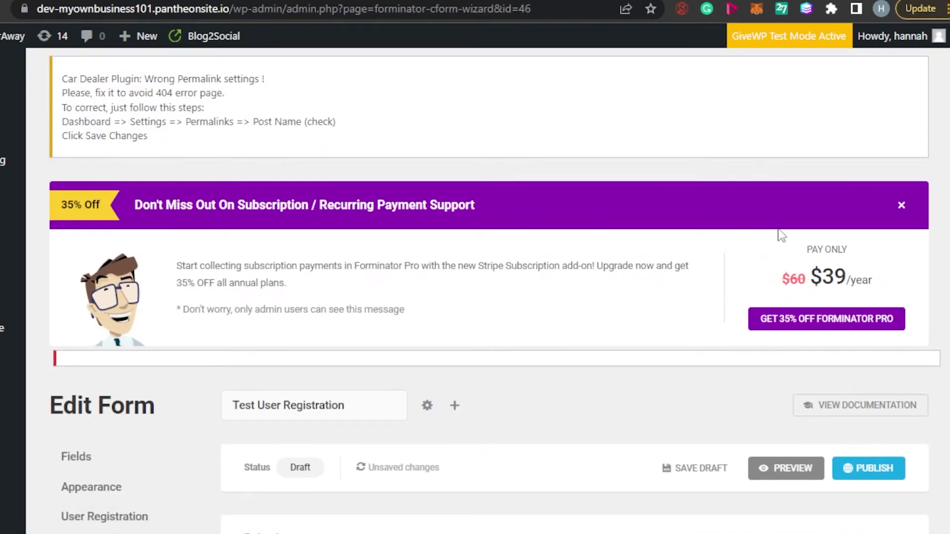
{"action": "scroll", "coordinate": [475, 291], "scroll_direction": "down", "scroll_amount": 8}
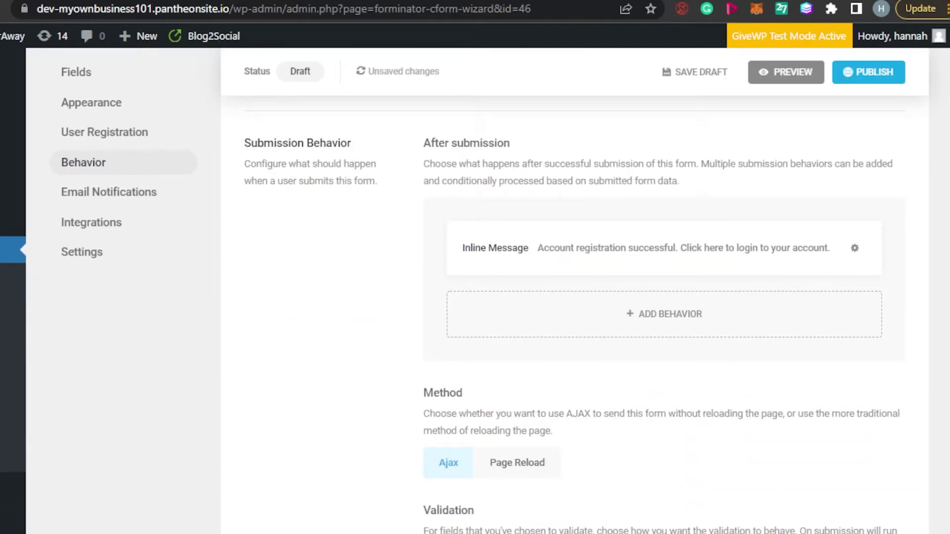
{"action": "scroll", "coordinate": [663, 315], "scroll_direction": "down", "scroll_amount": 6}
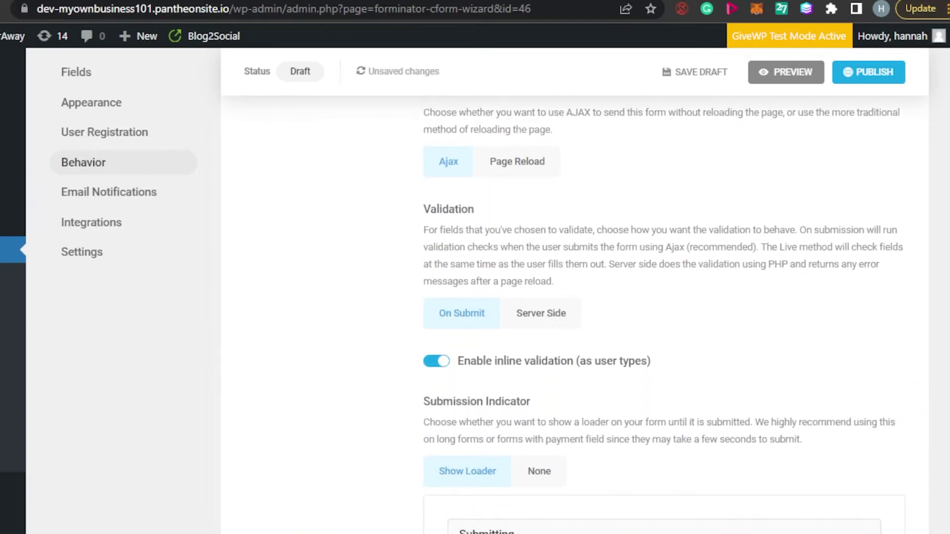
{"action": "scroll", "coordinate": [575, 313], "scroll_direction": "down", "scroll_amount": 4}
{"action": "scroll", "coordinate": [575, 316], "scroll_direction": "down", "scroll_amount": 6}
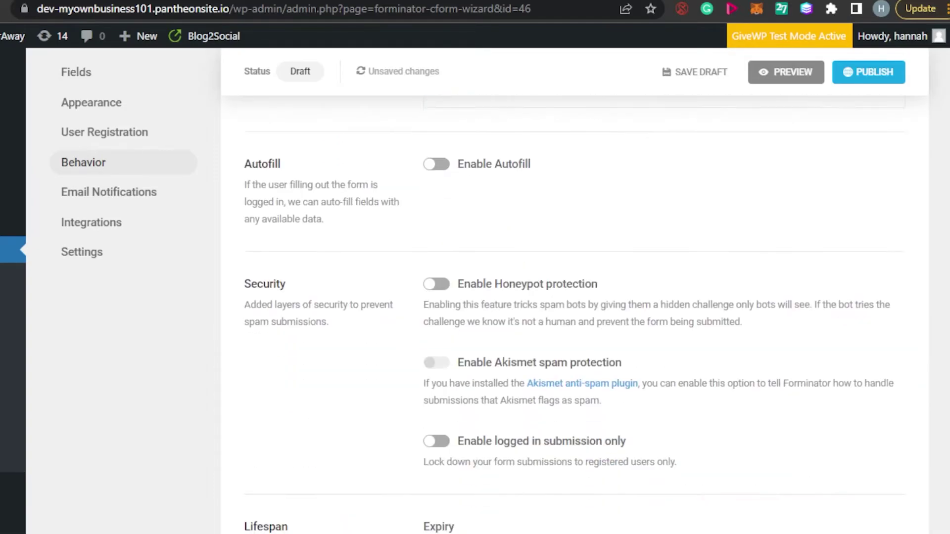
{"action": "scroll", "coordinate": [575, 316], "scroll_direction": "down", "scroll_amount": 7}
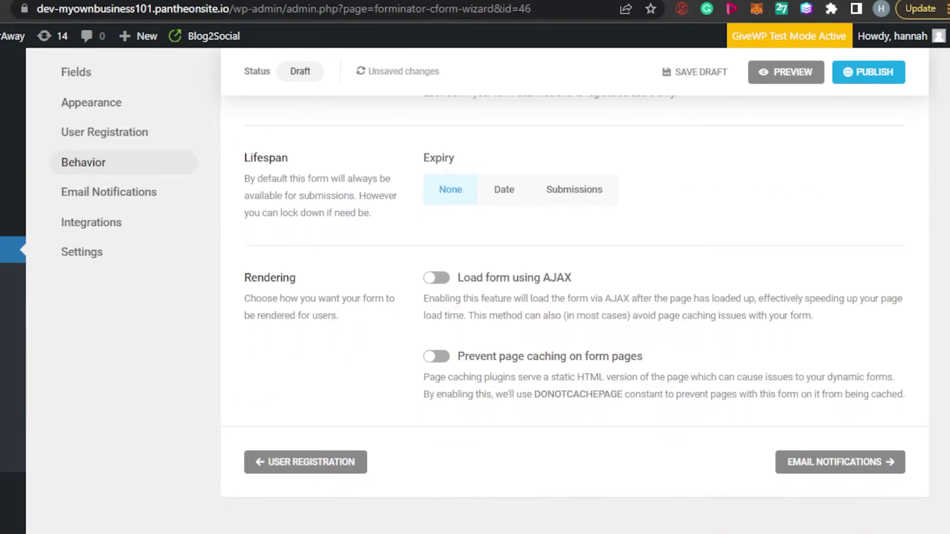
{"action": "scroll", "coordinate": [575, 316], "scroll_direction": "up", "scroll_amount": 20}
{"action": "scroll", "coordinate": [574, 317], "scroll_direction": "down", "scroll_amount": 5}
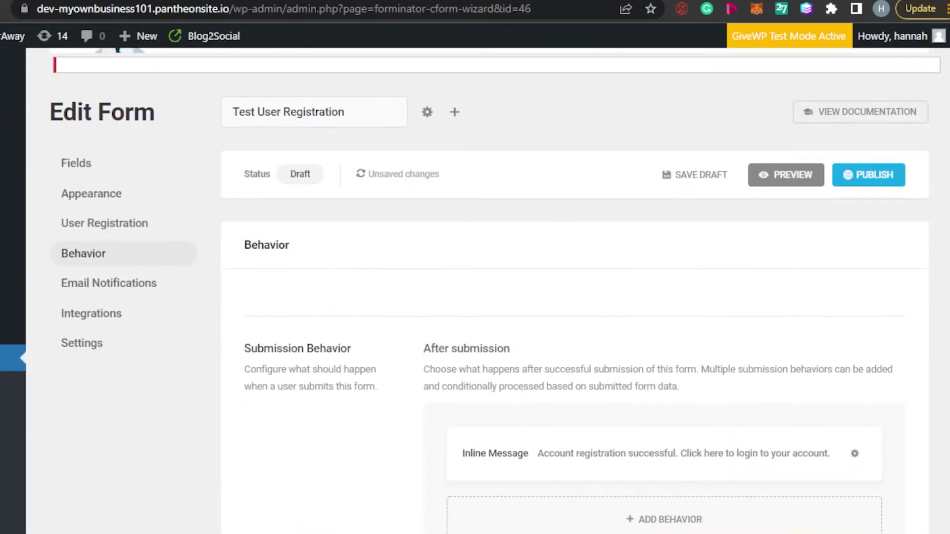
{"action": "scroll", "coordinate": [520, 226], "scroll_direction": "up", "scroll_amount": 2}
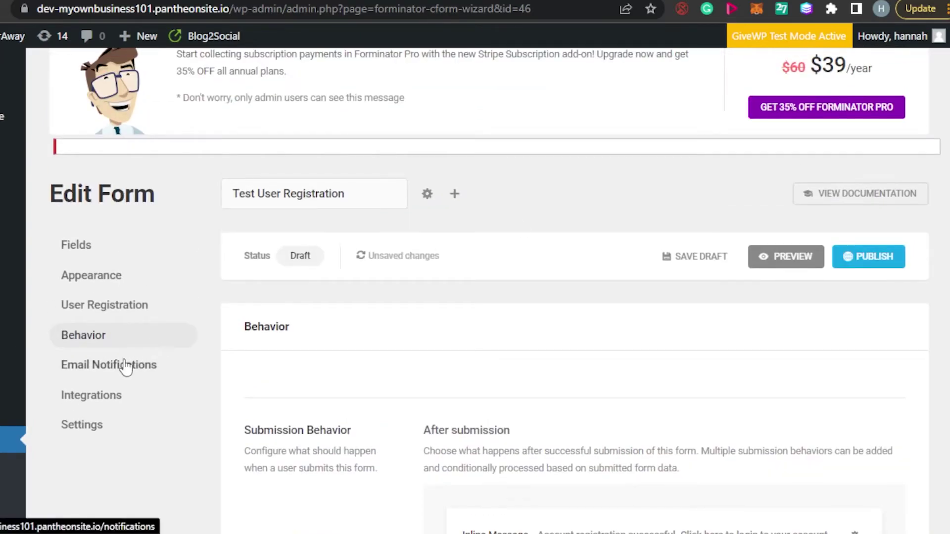
- Show the form's Email Notifications, listing the Admin Email and User Confirmation Email notifications
{"action": "left_click", "coordinate": [126, 366]}
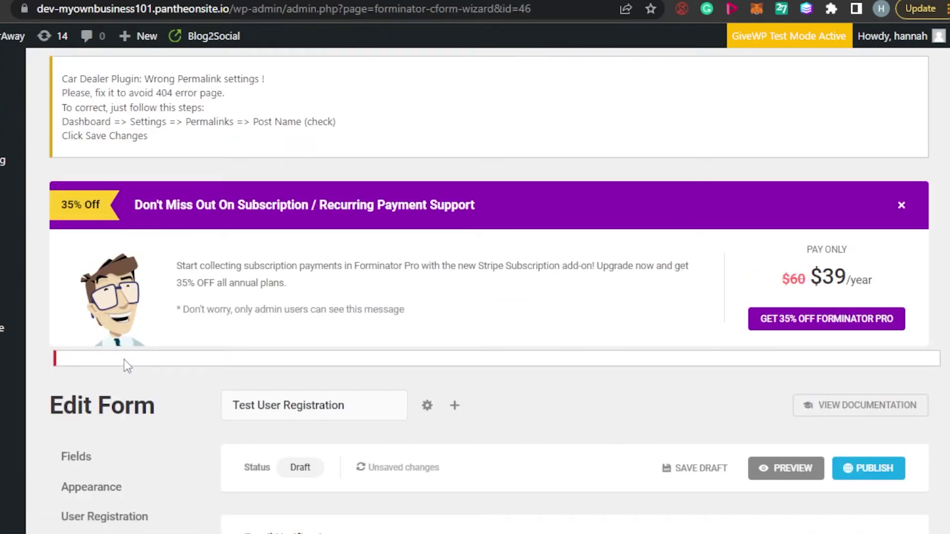
{"action": "scroll", "coordinate": [574, 317], "scroll_direction": "down", "scroll_amount": 8}
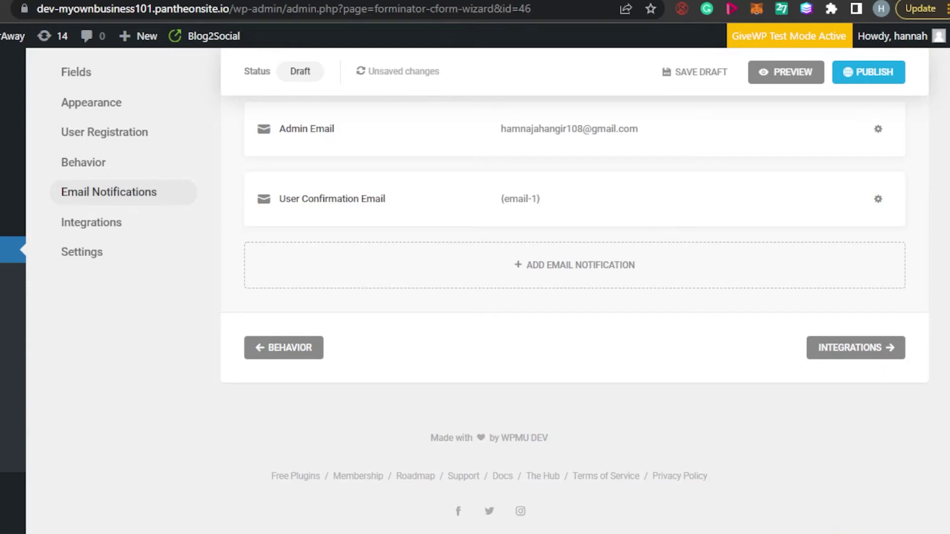
{"action": "scroll", "coordinate": [574, 297], "scroll_direction": "up", "scroll_amount": 10}
{"action": "scroll", "coordinate": [574, 297], "scroll_direction": "down", "scroll_amount": 5}
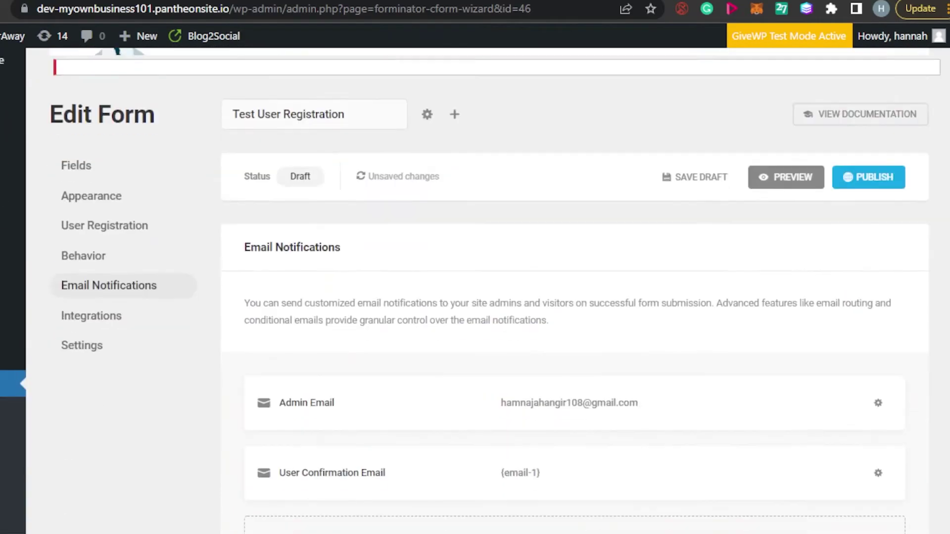
{"action": "scroll", "coordinate": [475, 285], "scroll_direction": "up", "scroll_amount": 3}
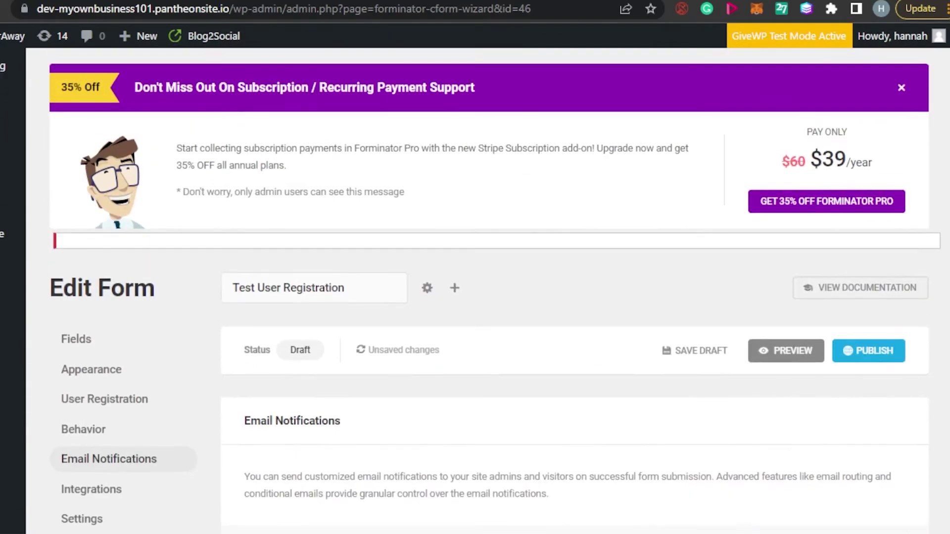
- Return to the Fields list and preview the Test User Registration form
{"action": "left_click", "coordinate": [85, 342]}
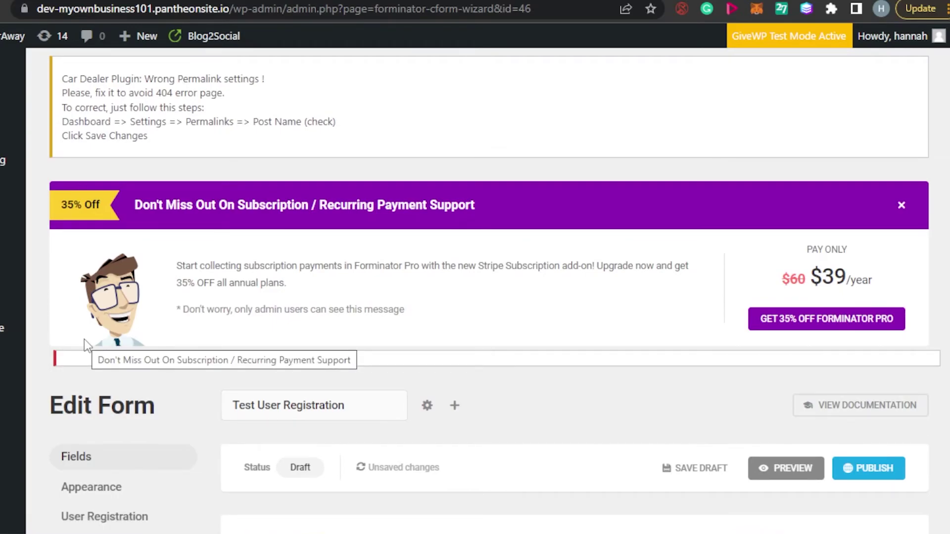
{"action": "scroll", "coordinate": [740, 297], "scroll_direction": "down", "scroll_amount": 1}
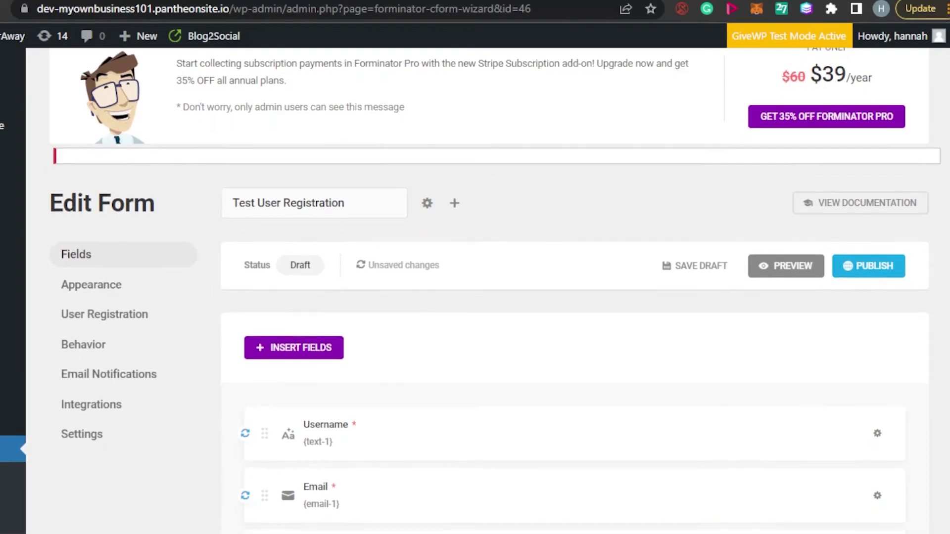
{"action": "left_click", "coordinate": [767, 264]}
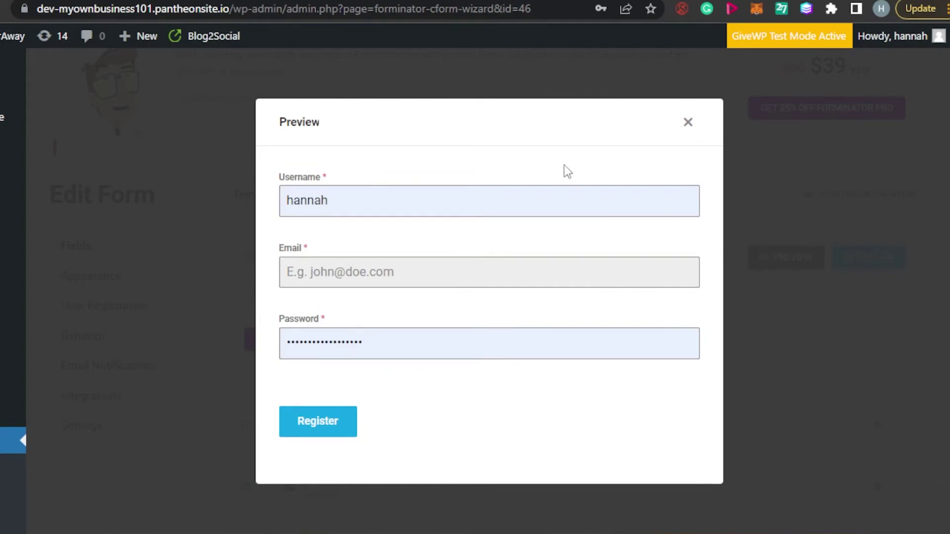
- Clear the Username field in the preview to trigger its required-field error
{"action": "left_click", "coordinate": [420, 189]}
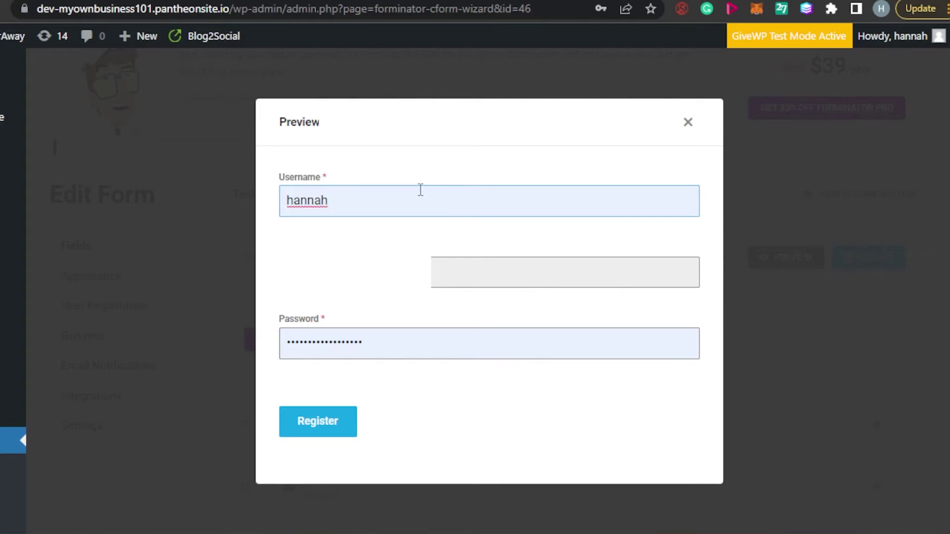
{"action": "key", "text": "BackSpace"}
{"action": "key", "text": "BackSpace"}
{"action": "key", "text": "BackSpace"}
{"action": "key", "text": "BackSpace"}
{"action": "key", "text": "BackSpace"}
{"action": "key", "text": "BackSpace"}
{"action": "type", "text": "bchjdfigwfbdf"}
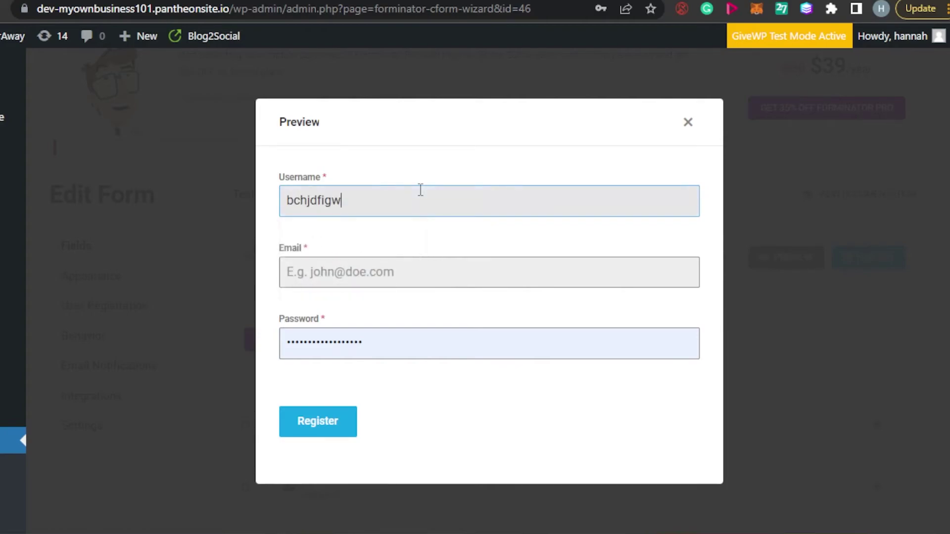
{"action": "key", "text": "BackSpace"}
{"action": "key", "text": "BackSpace"}
{"action": "key", "text": "BackSpace"}
{"action": "key", "text": "BackSpace"}
{"action": "key", "text": "BackSpace"}
{"action": "key", "text": "BackSpace"}
{"action": "key", "text": "BackSpace"}
{"action": "key", "text": "BackSpace"}
{"action": "key", "text": "BackSpace"}
{"action": "key", "text": "BackSpace"}
{"action": "key", "text": "BackSpace"}
{"action": "key", "text": "BackSpace"}
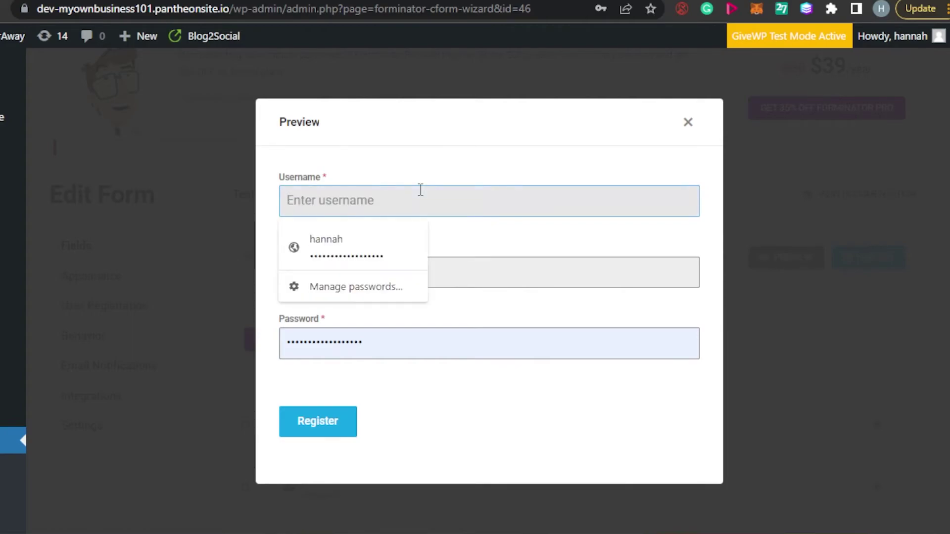
- Empty the Email and Password fields so each shows its required-field error
{"action": "left_click", "coordinate": [478, 277]}
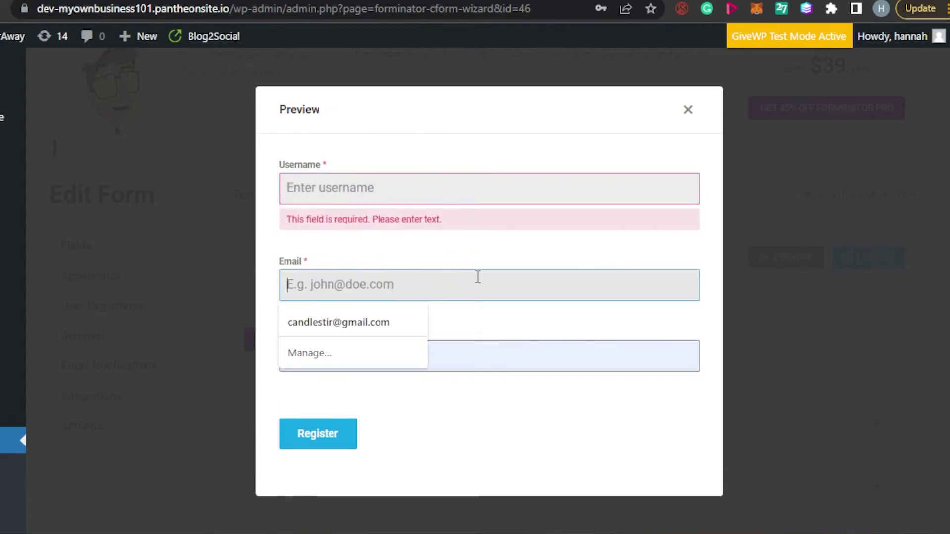
{"action": "type", "text": "vfhegwfeqdvdwq"}
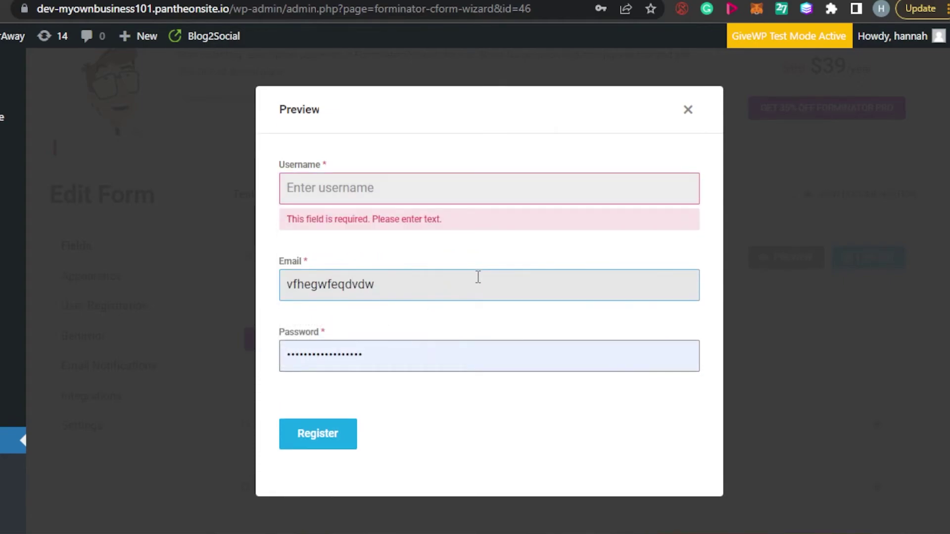
{"action": "key", "text": "BackSpace"}
{"action": "key", "text": "BackSpace"}
{"action": "key", "text": "BackSpace"}
{"action": "key", "text": "BackSpace"}
{"action": "key", "text": "BackSpace"}
{"action": "key", "text": "BackSpace"}
{"action": "key", "text": "BackSpace"}
{"action": "key", "text": "BackSpace"}
{"action": "key", "text": "BackSpace"}
{"action": "key", "text": "BackSpace"}
{"action": "key", "text": "BackSpace"}
{"action": "key", "text": "BackSpace"}
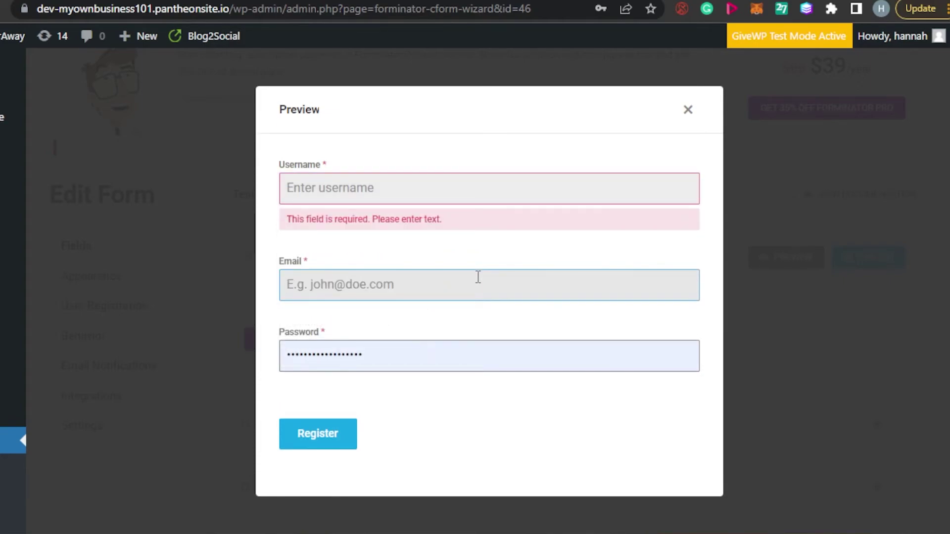
{"action": "left_click", "coordinate": [421, 357]}
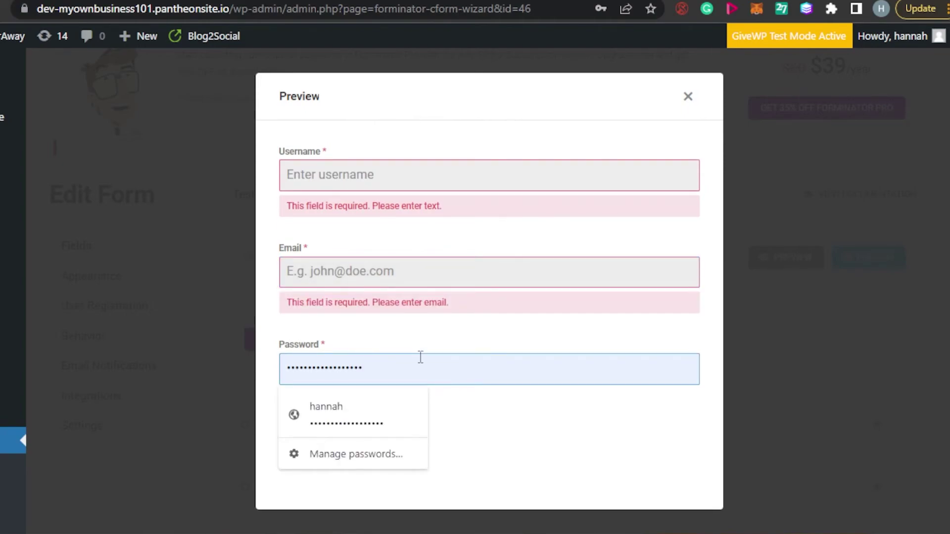
{"action": "key", "text": "ctrl+v"}
{"action": "key", "text": "BackSpace"}
{"action": "key", "text": "BackSpace"}
{"action": "key", "text": "BackSpace"}
{"action": "key", "text": "BackSpace"}
{"action": "key", "text": "BackSpace"}
{"action": "key", "text": "BackSpace"}
{"action": "key", "text": "BackSpace"}
{"action": "key", "text": "BackSpace"}
{"action": "key", "text": "BackSpace"}
{"action": "key", "text": "BackSpace"}
{"action": "key", "text": "BackSpace"}
{"action": "key", "text": "BackSpace"}
{"action": "key", "text": "BackSpace"}
{"action": "key", "text": "BackSpace"}
{"action": "key", "text": "BackSpace"}
{"action": "key", "text": "BackSpace"}
{"action": "key", "text": "BackSpace"}
{"action": "key", "text": "BackSpace"}
{"action": "key", "text": "BackSpace"}
{"action": "key", "text": "BackSpace"}
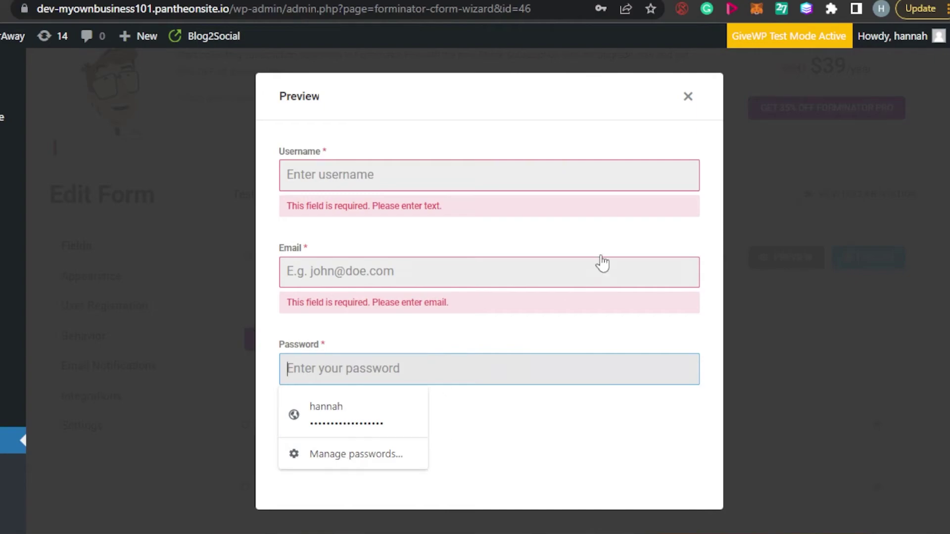
{"action": "left_click", "coordinate": [903, 305]}
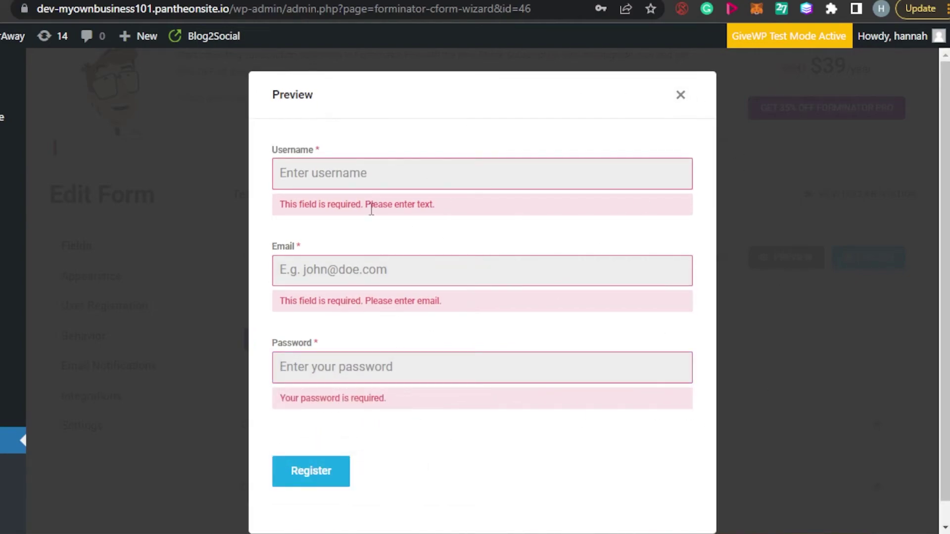
- Enter 'L' in Username again, then close the form preview
{"action": "left_click", "coordinate": [365, 177]}
{"action": "type", "text": "Leo"}
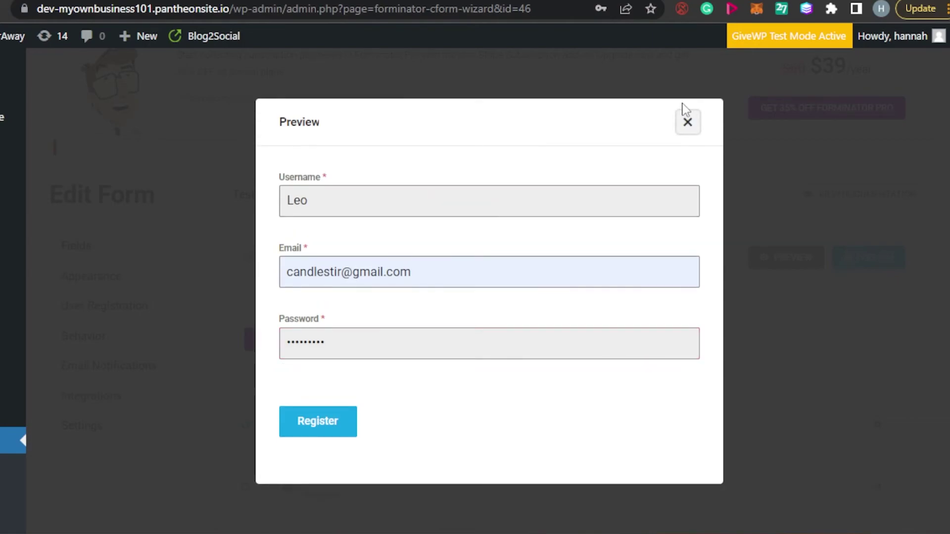
{"action": "scroll", "coordinate": [721, 153], "scroll_direction": "up", "scroll_amount": 4}
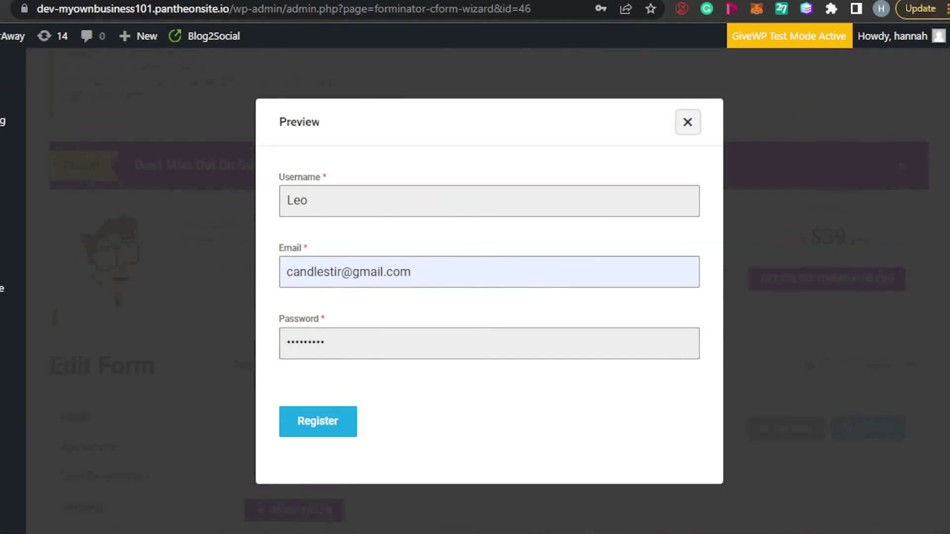
{"action": "left_click", "coordinate": [687, 123]}
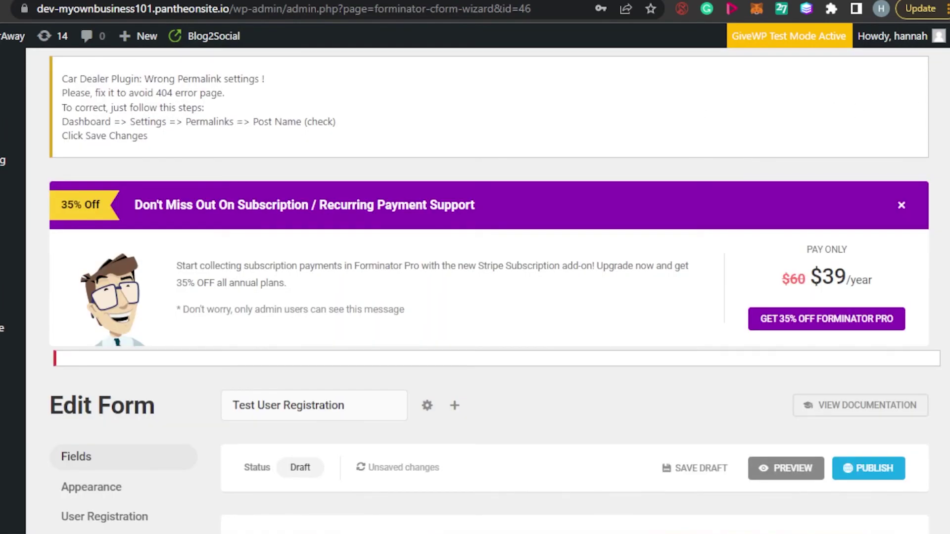